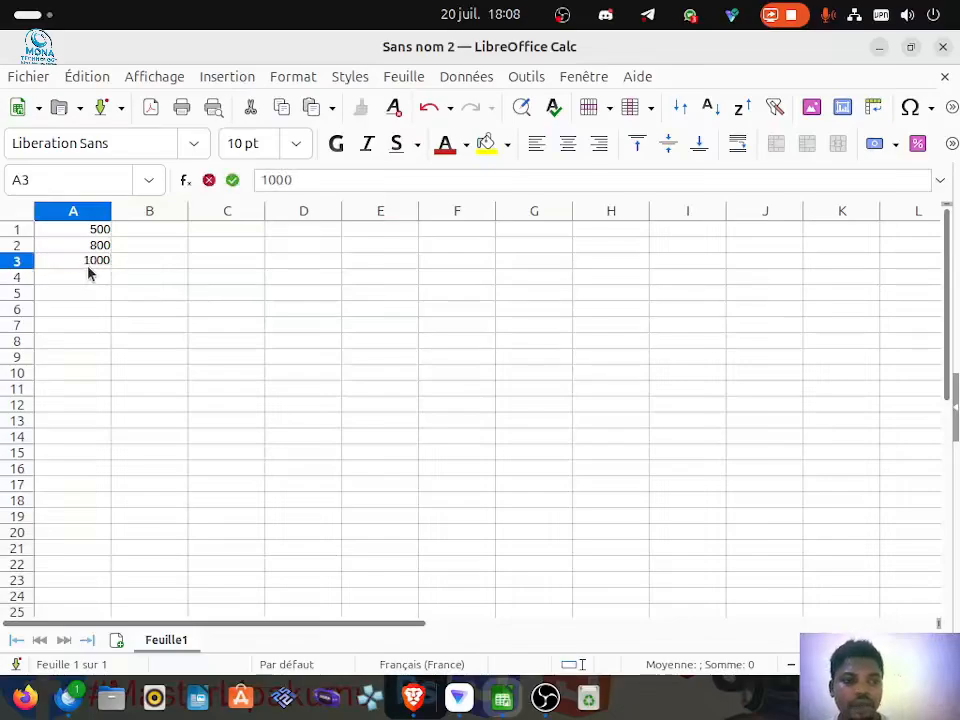
Enter the date 01/01/2026 in cell B1
{"action": "left_click", "coordinate": [142, 232]}
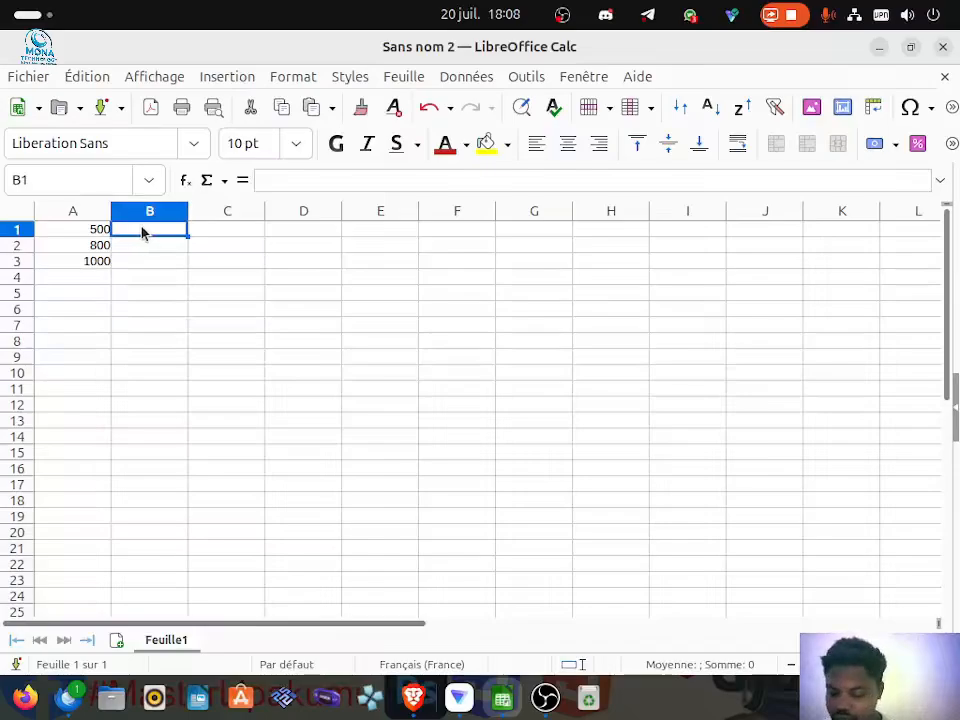
{"action": "type", "text": "01/"}
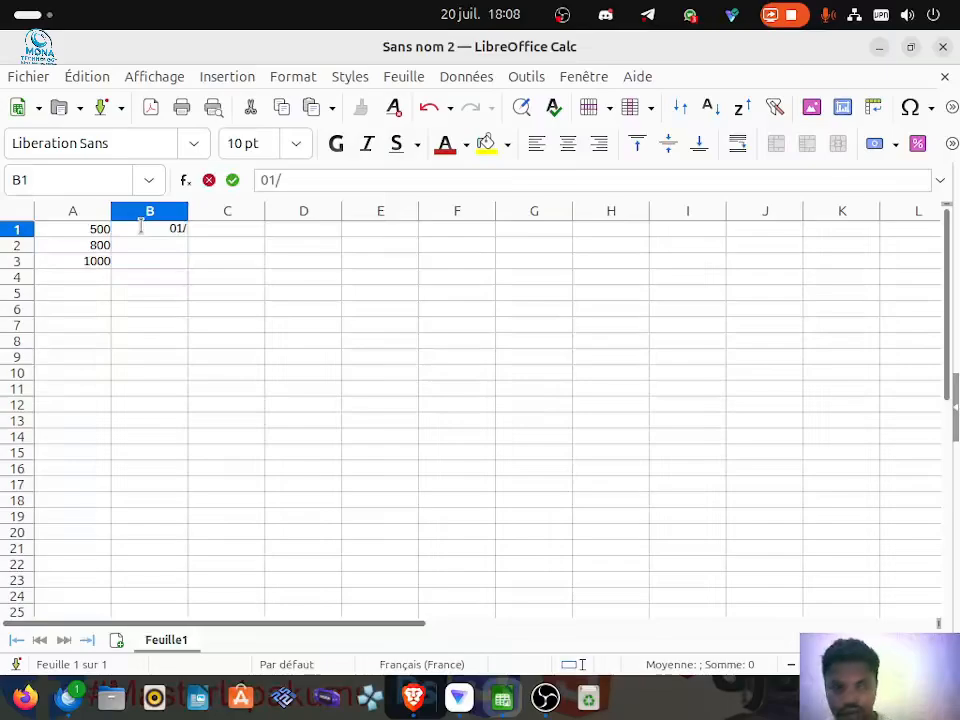
{"action": "type", "text": "01/"}
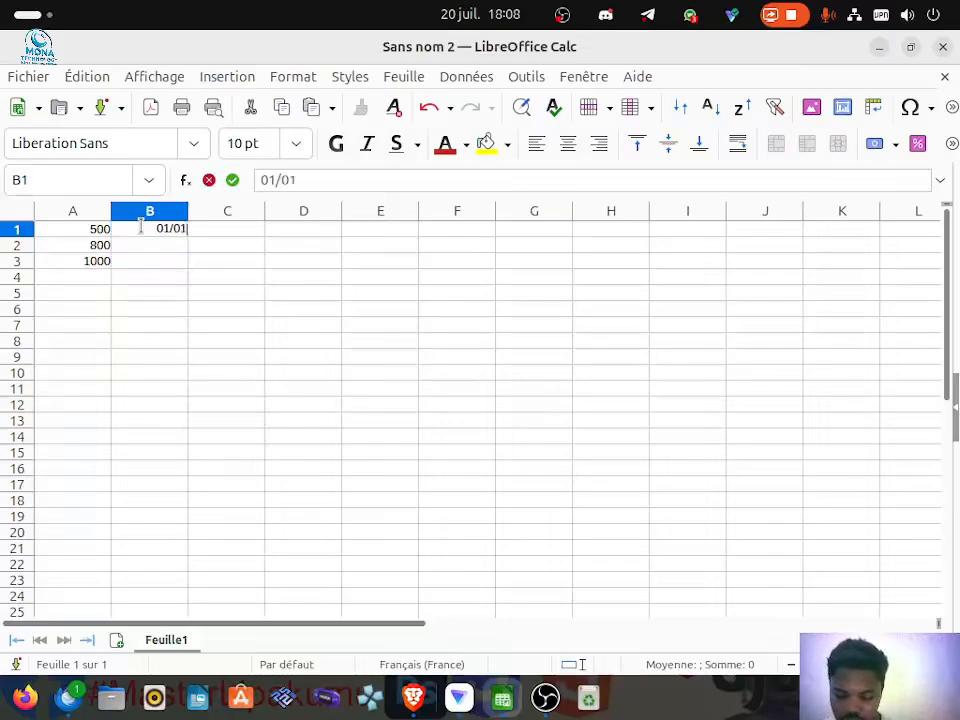
{"action": "type", "text": "2026"}
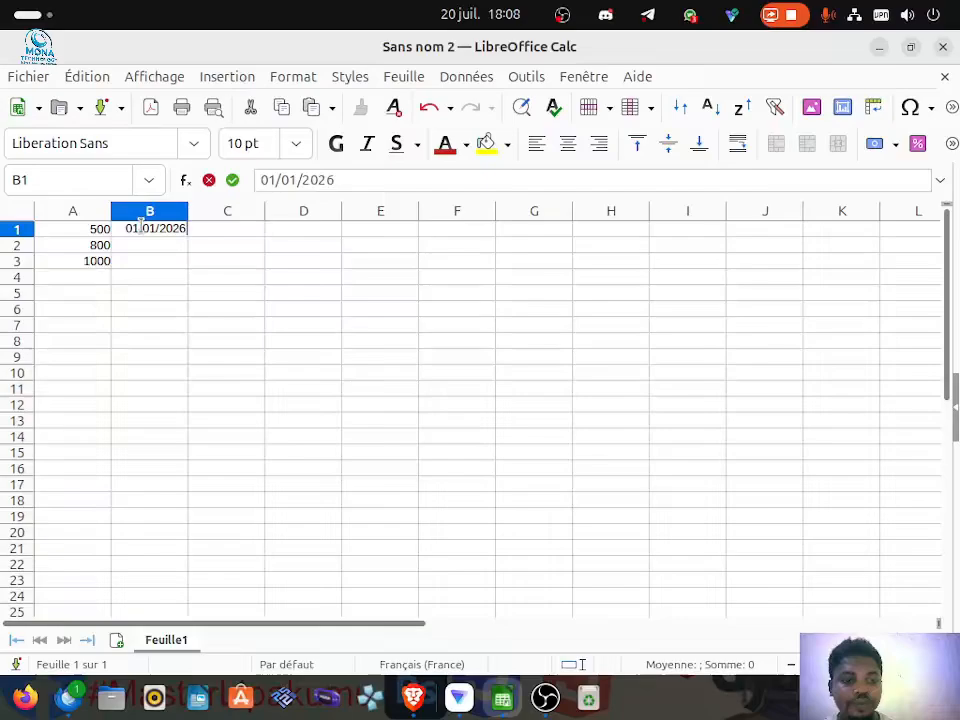
Enter the date 01/07/2025 in cell B3
{"action": "left_click", "coordinate": [145, 265]}
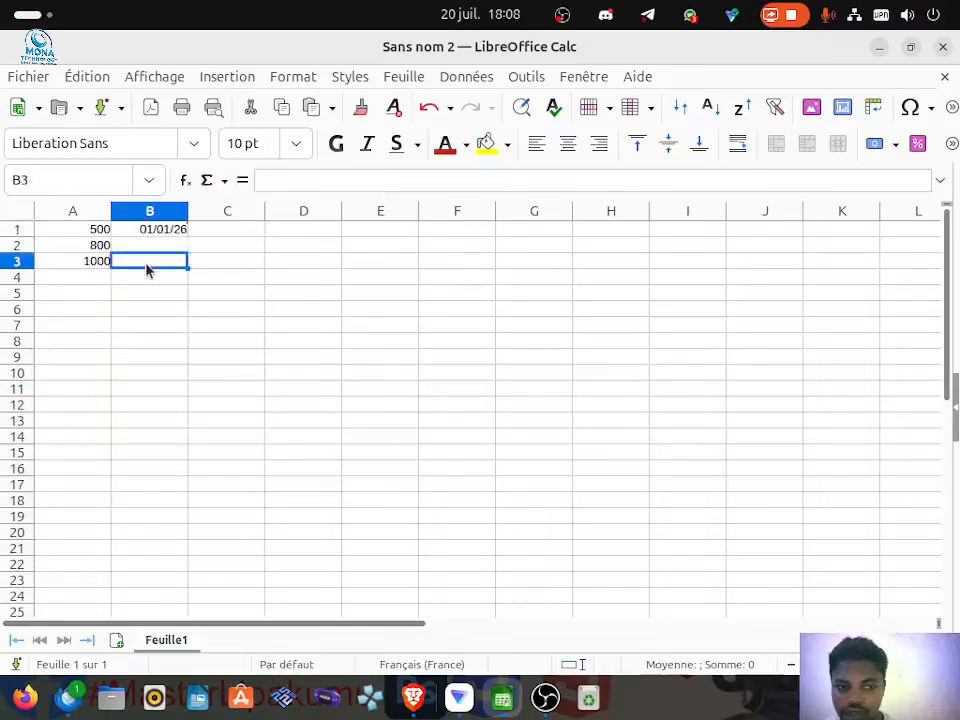
{"action": "type", "text": "01"}
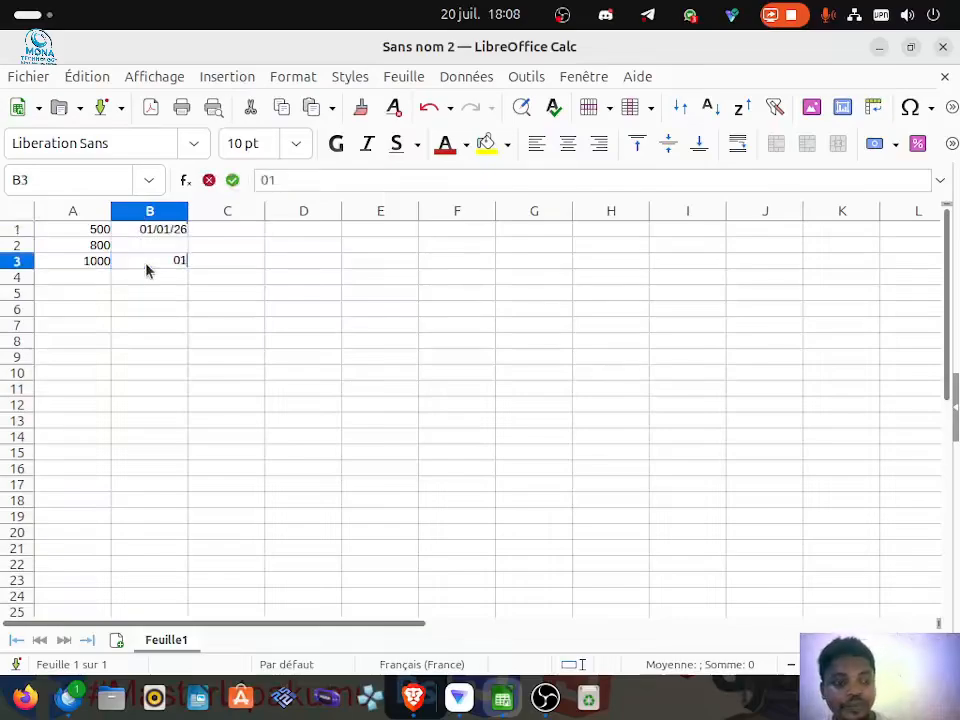
{"action": "type", "text": "/0"}
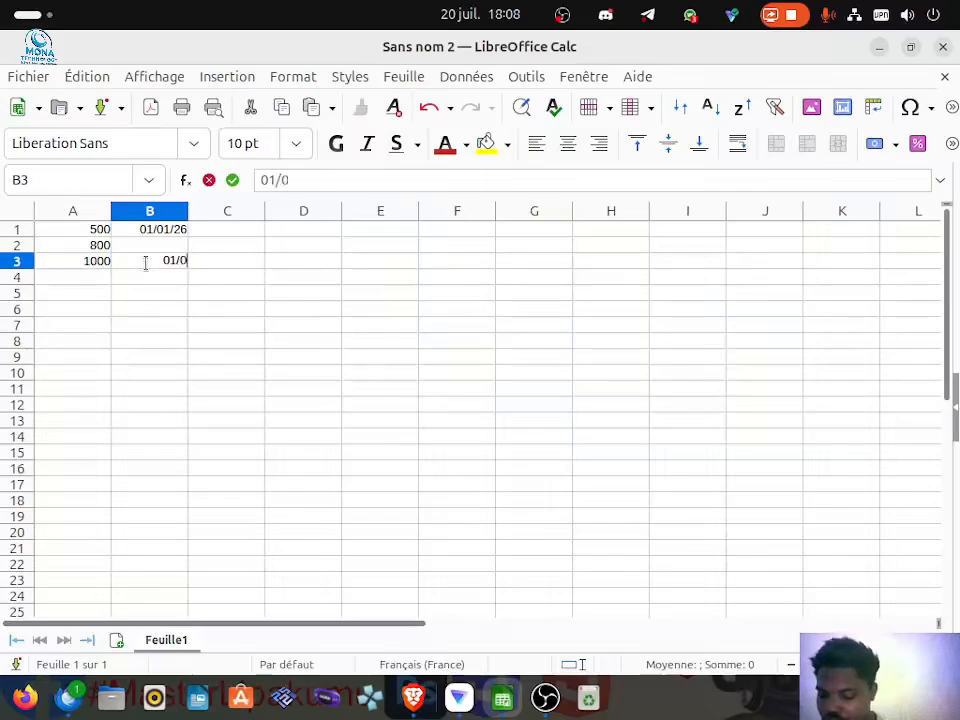
{"action": "type", "text": "7/2025"}
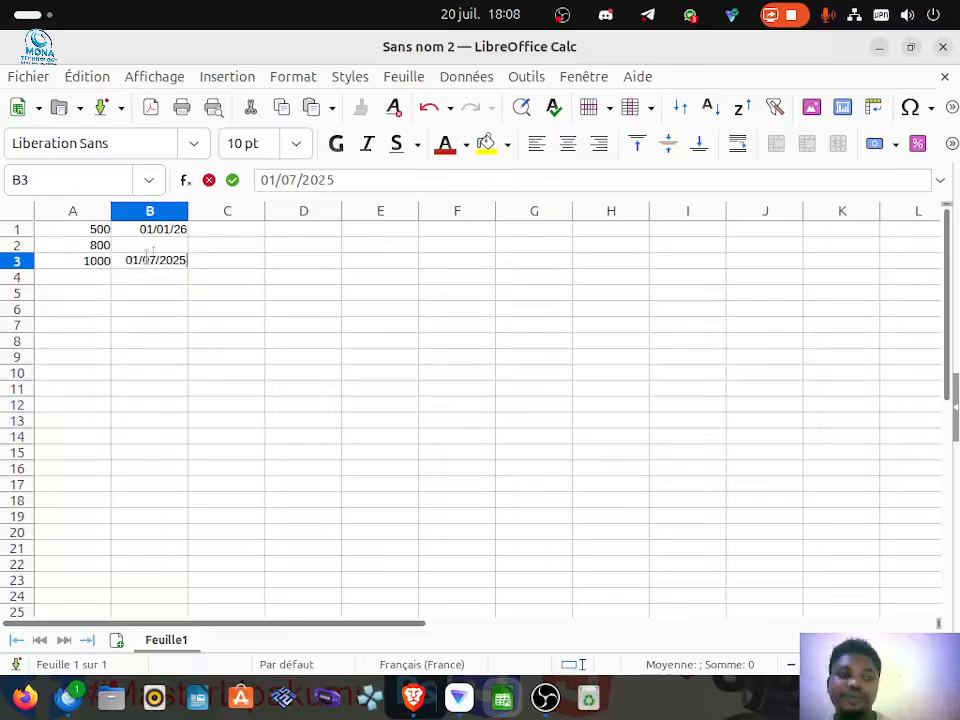
Enter the date 22/11/2022 in cell B2
{"action": "left_click", "coordinate": [168, 251]}
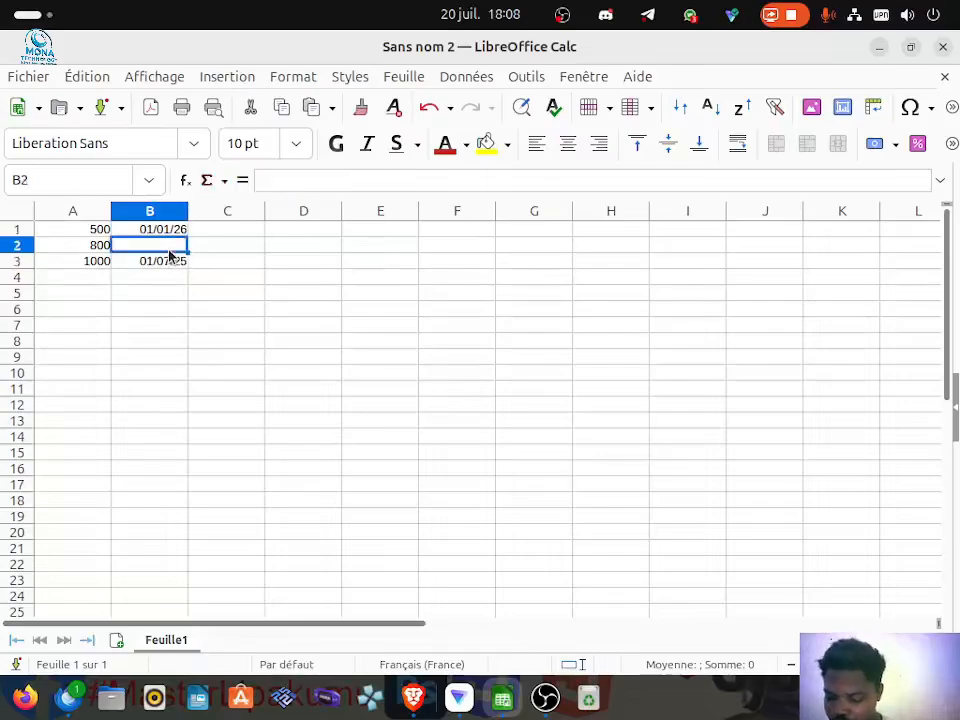
{"action": "type", "text": "22/"}
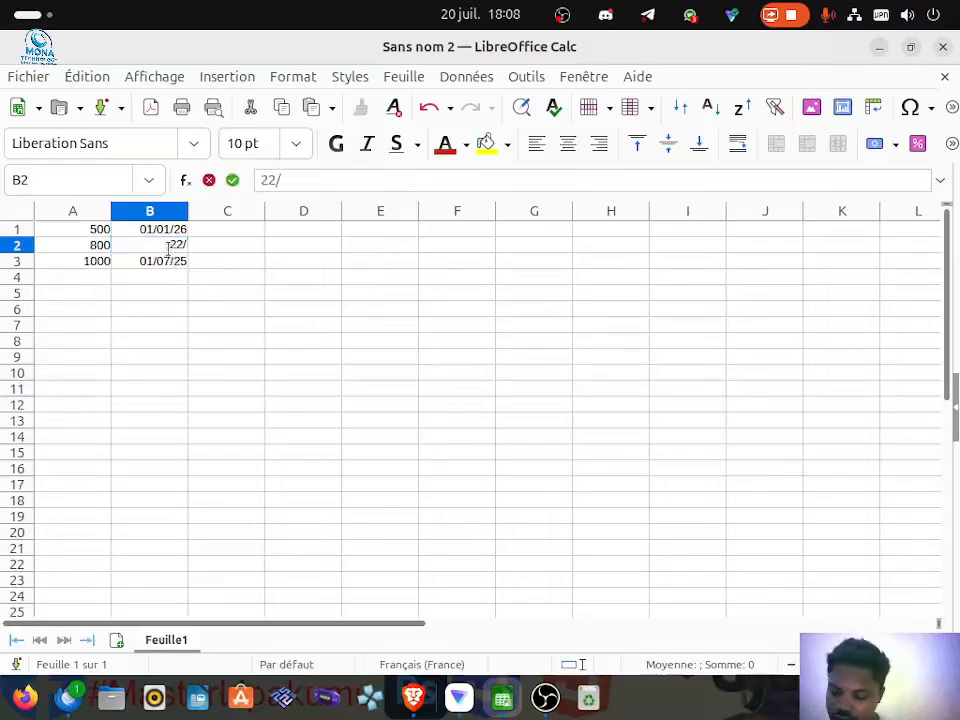
{"action": "type", "text": "11/20"}
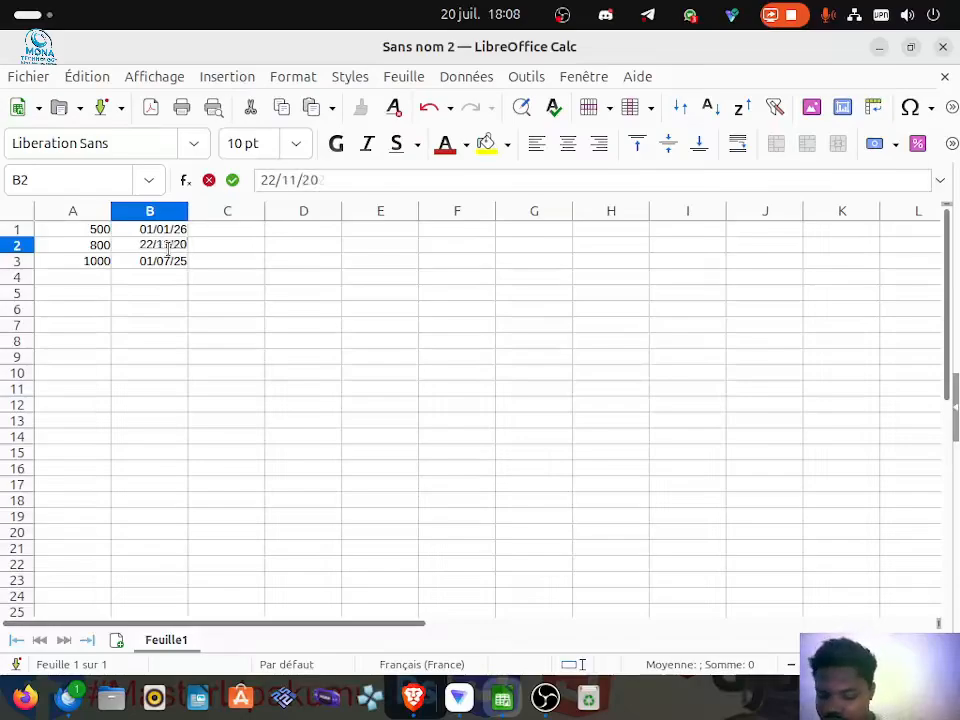
{"action": "type", "text": "22"}
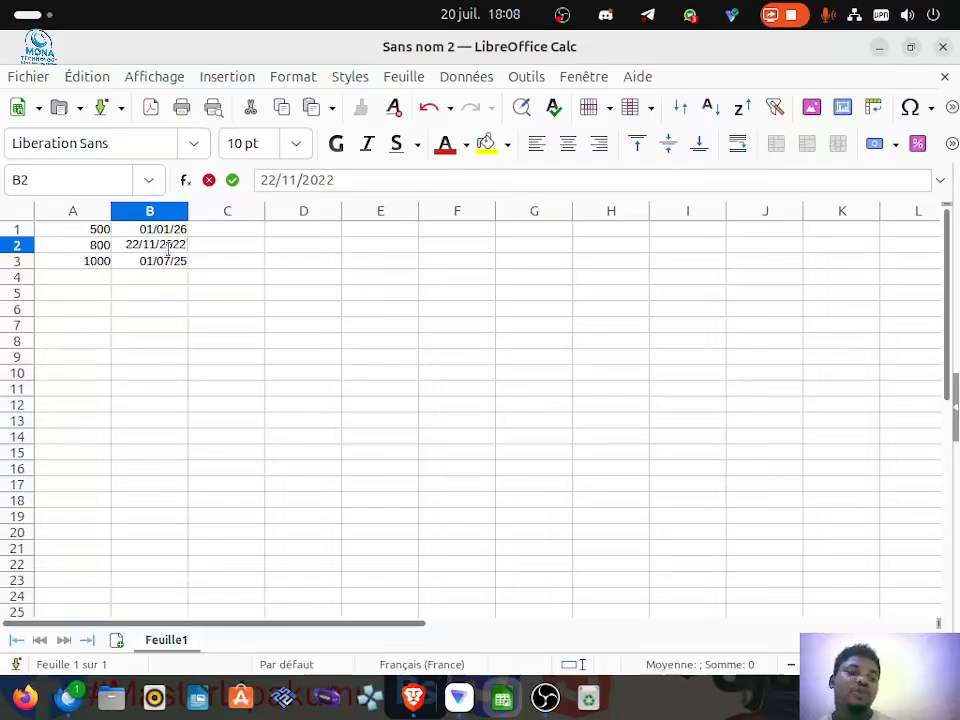
Enter the time 9:50:20 in cell C1
{"action": "left_click", "coordinate": [221, 235]}
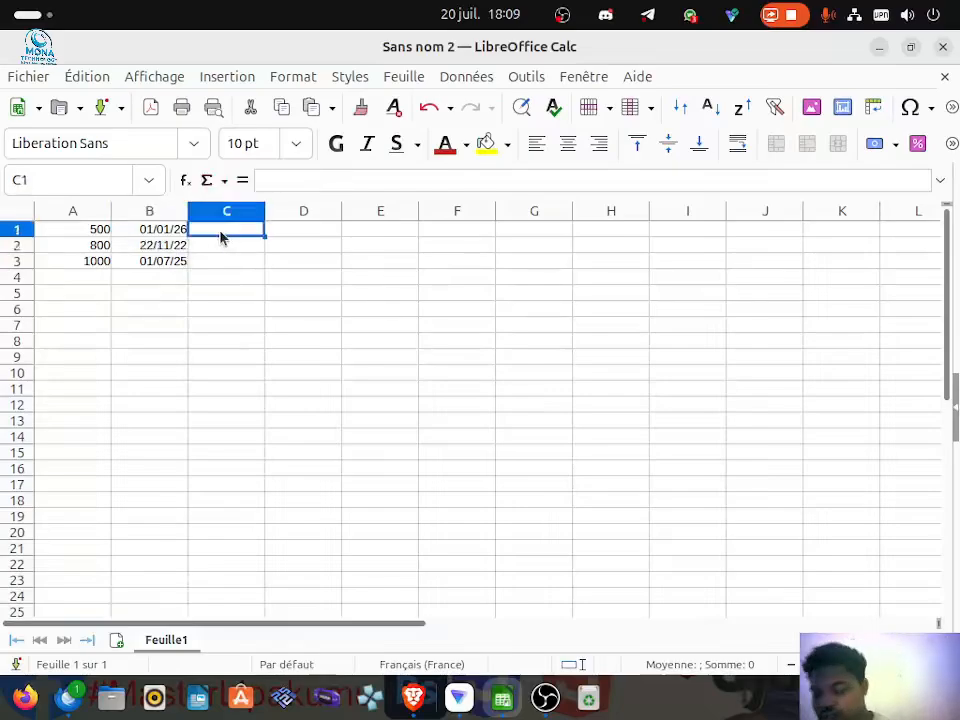
{"action": "type", "text": "9 :50"}
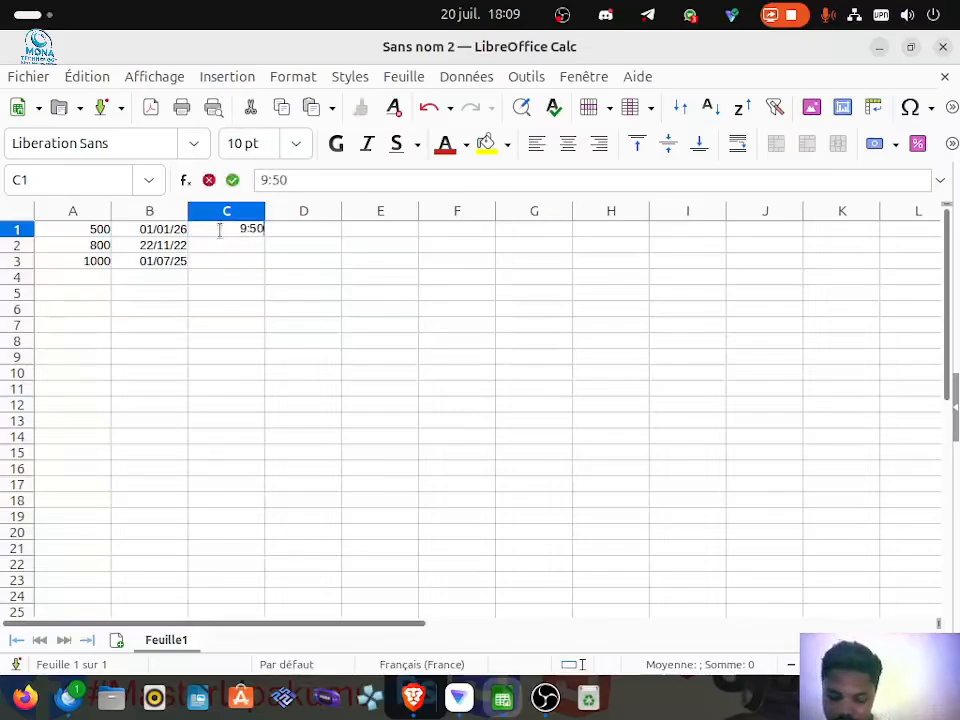
{"action": "type", "text": ":20"}
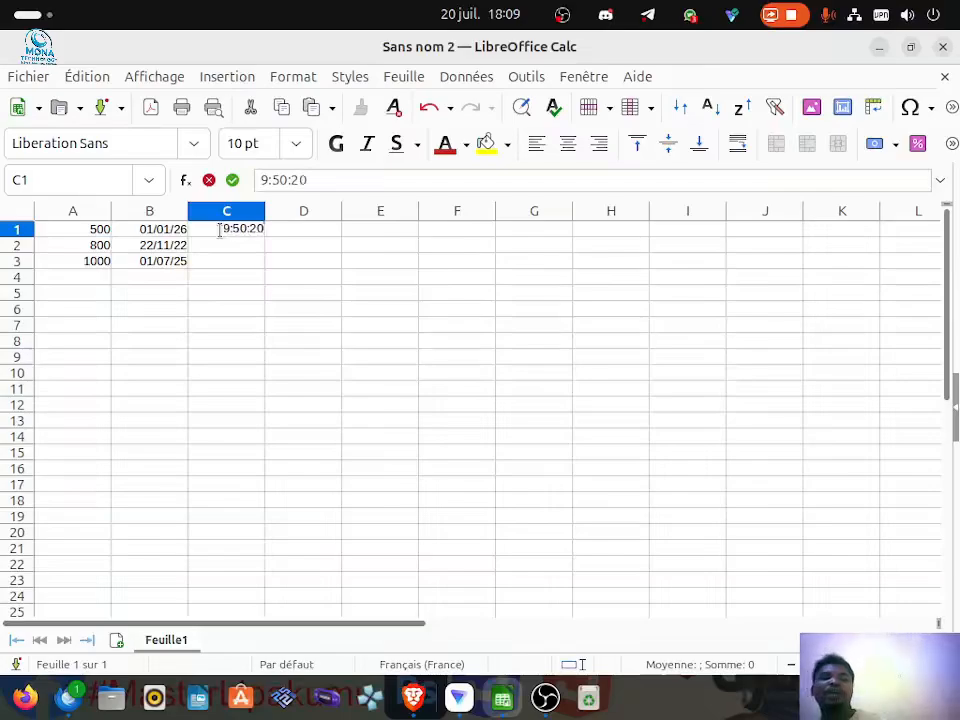
{"action": "left_click", "coordinate": [86, 234]}
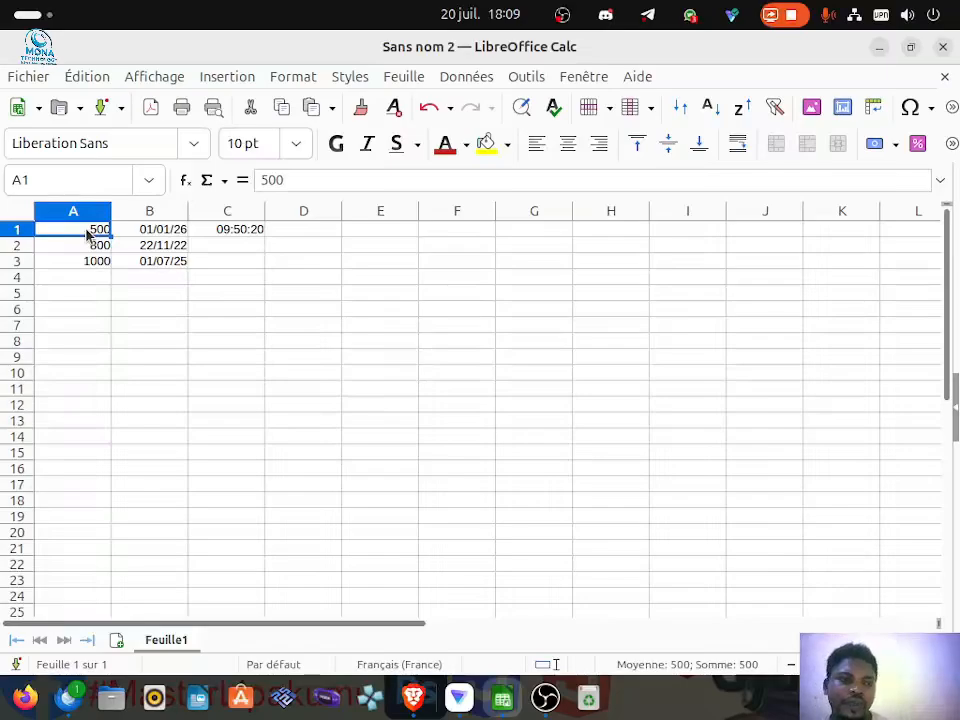
Enter the number 10000 in cell A4, below the existing numbers
{"action": "left_click", "coordinate": [78, 284]}
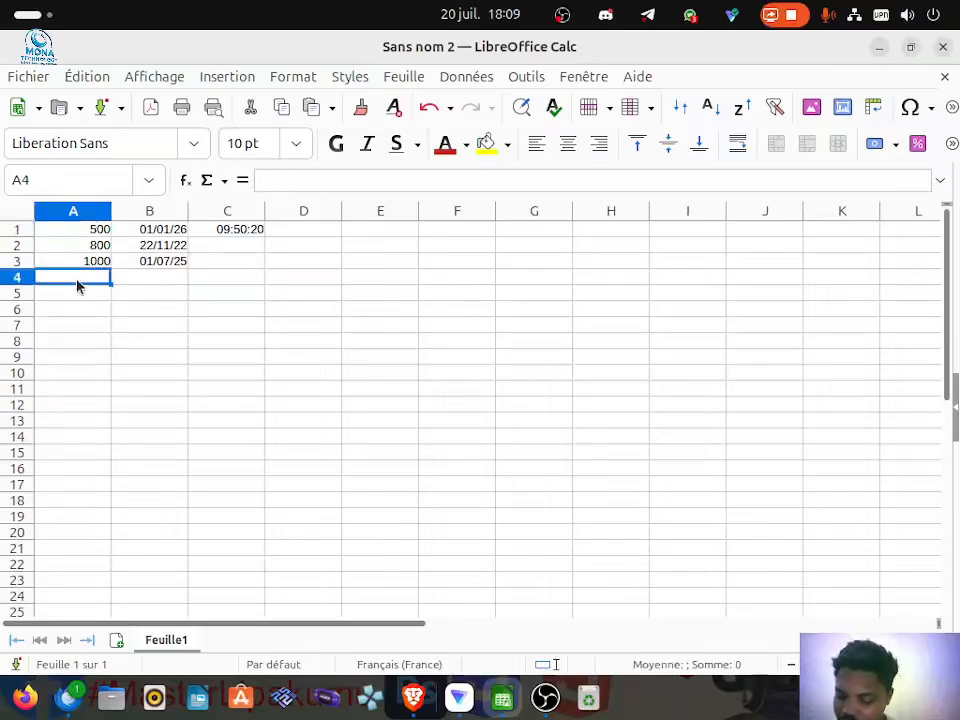
{"action": "type", "text": "1,"}
{"action": "key", "text": "BackSpace"}
{"action": "type", "text": "0000"}
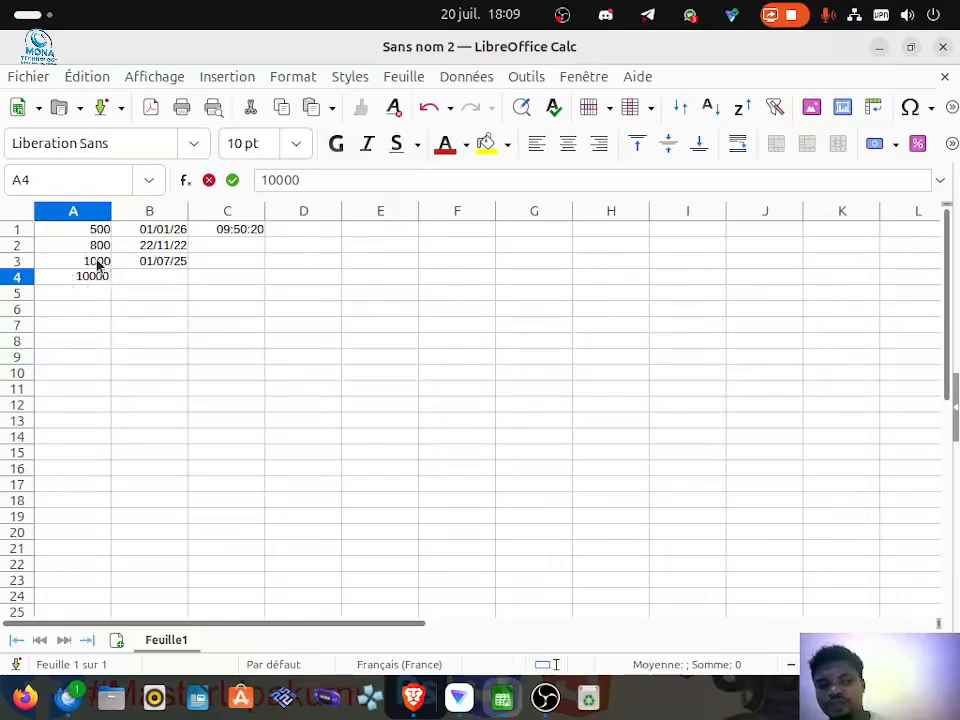
Make the data in A1:C4 bold, trying italic and underline on it but leaving both off
{"action": "left_click_drag", "start_coordinate": [37, 231], "coordinate": [212, 289]}
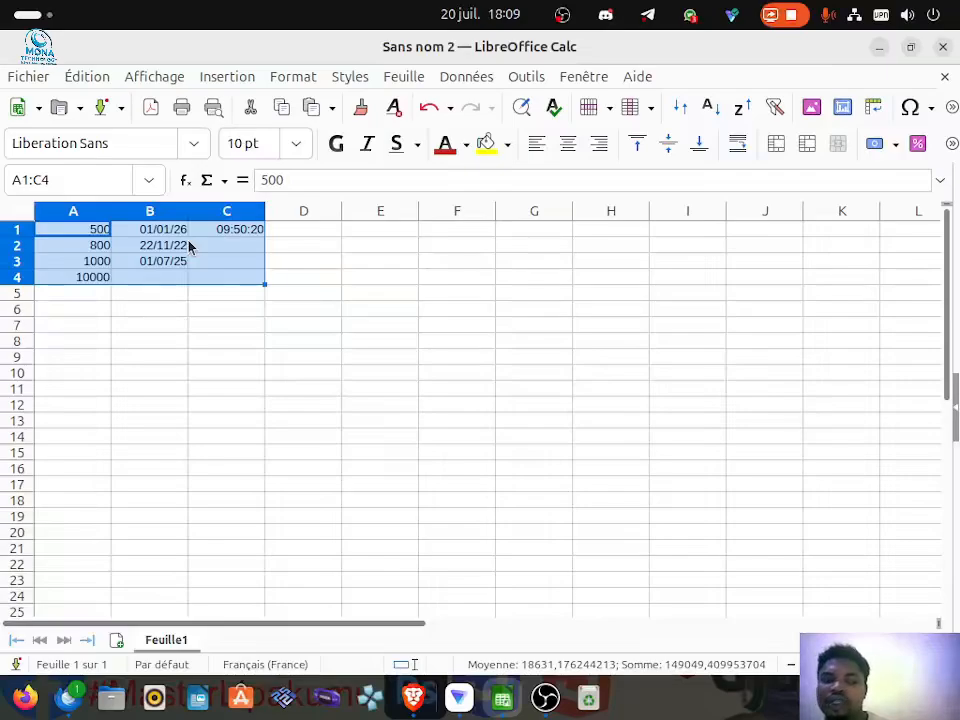
{"action": "left_click", "coordinate": [366, 147]}
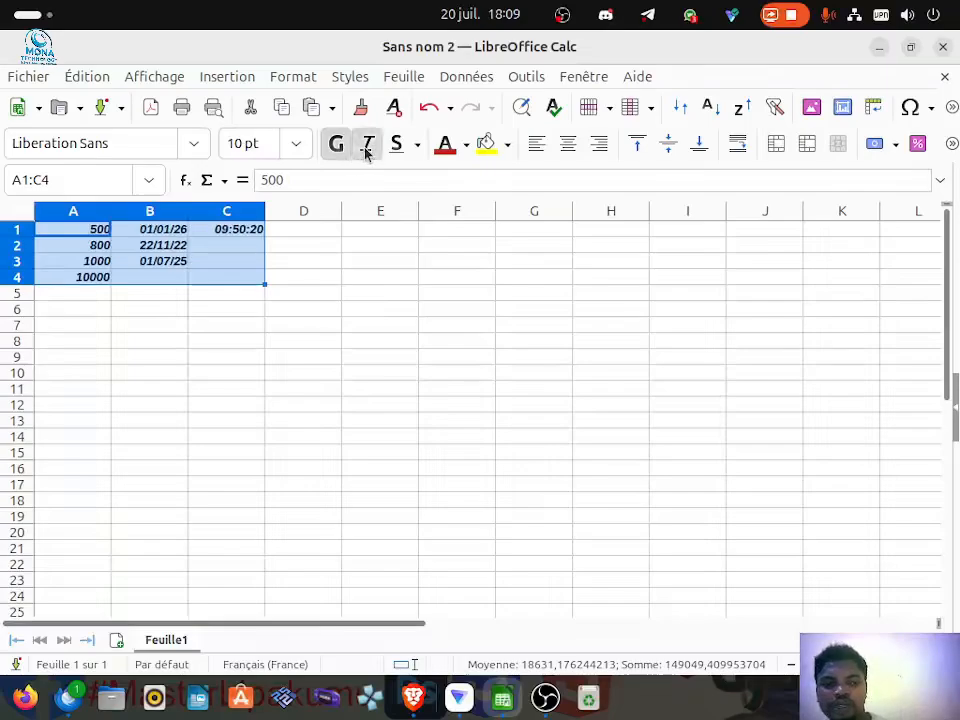
{"action": "left_click", "coordinate": [366, 147]}
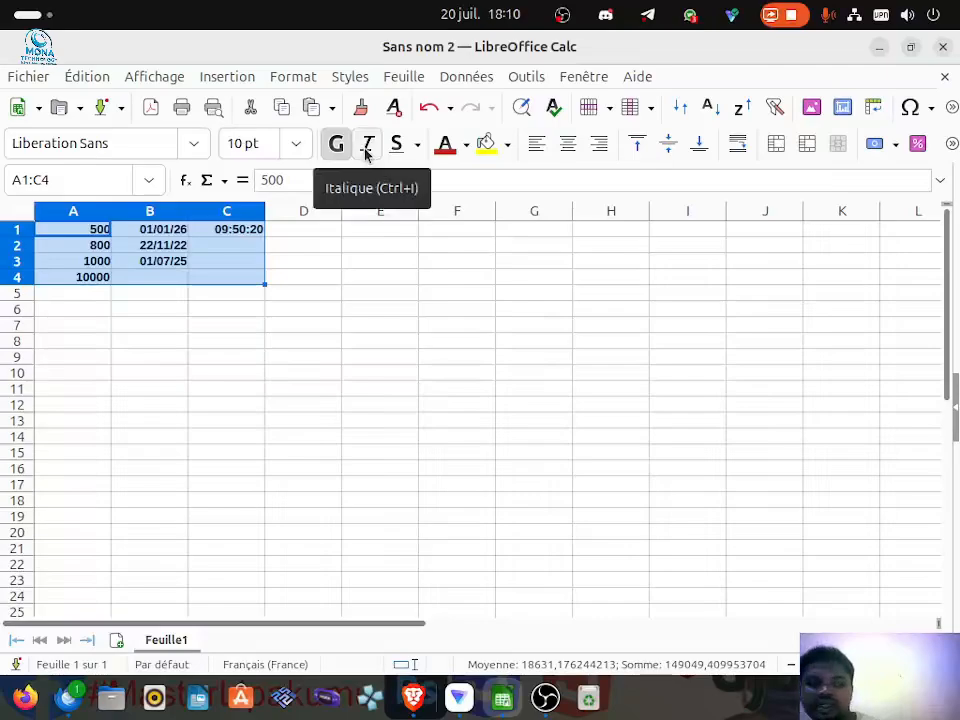
{"action": "left_click", "coordinate": [366, 150]}
{"action": "left_click", "coordinate": [392, 156]}
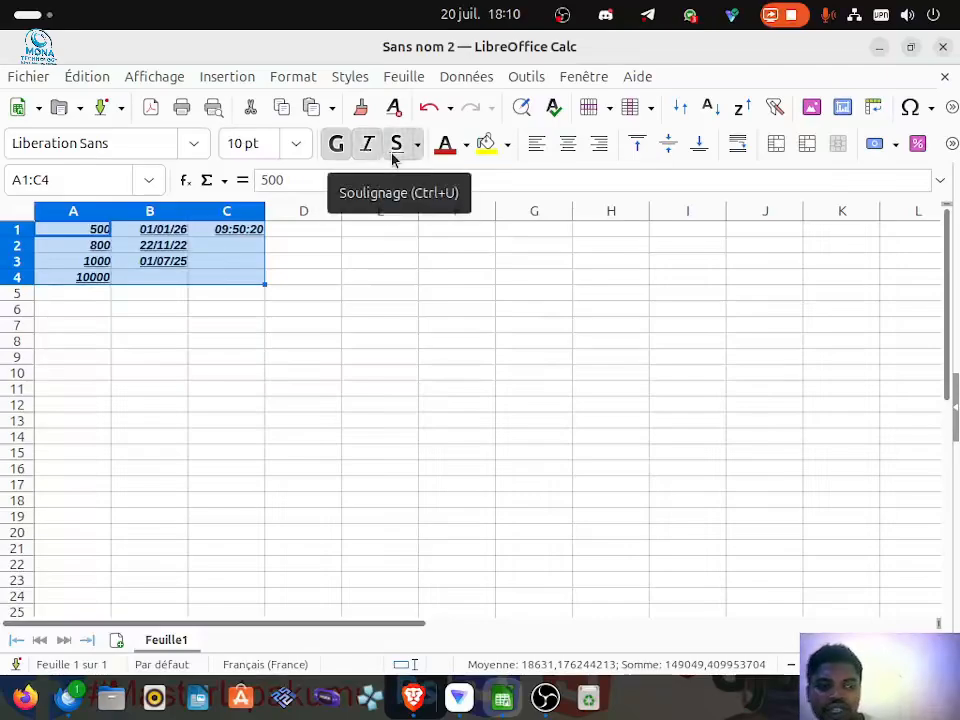
{"action": "left_click", "coordinate": [362, 150]}
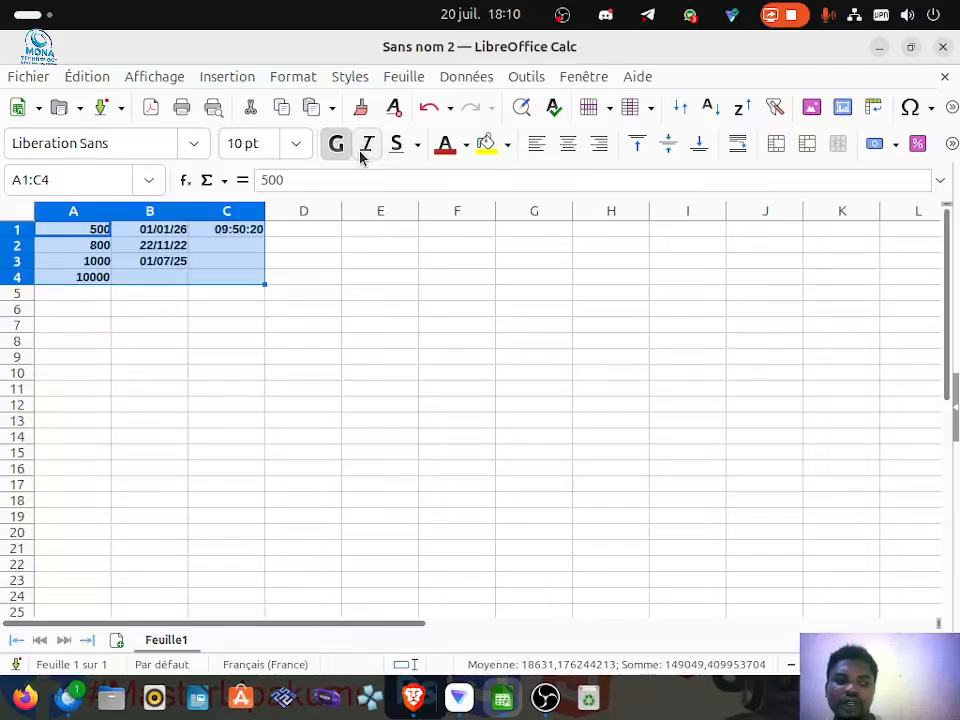
Try a purple font colour on the range A1:C4, and set the font colour to black
{"action": "left_click", "coordinate": [467, 146]}
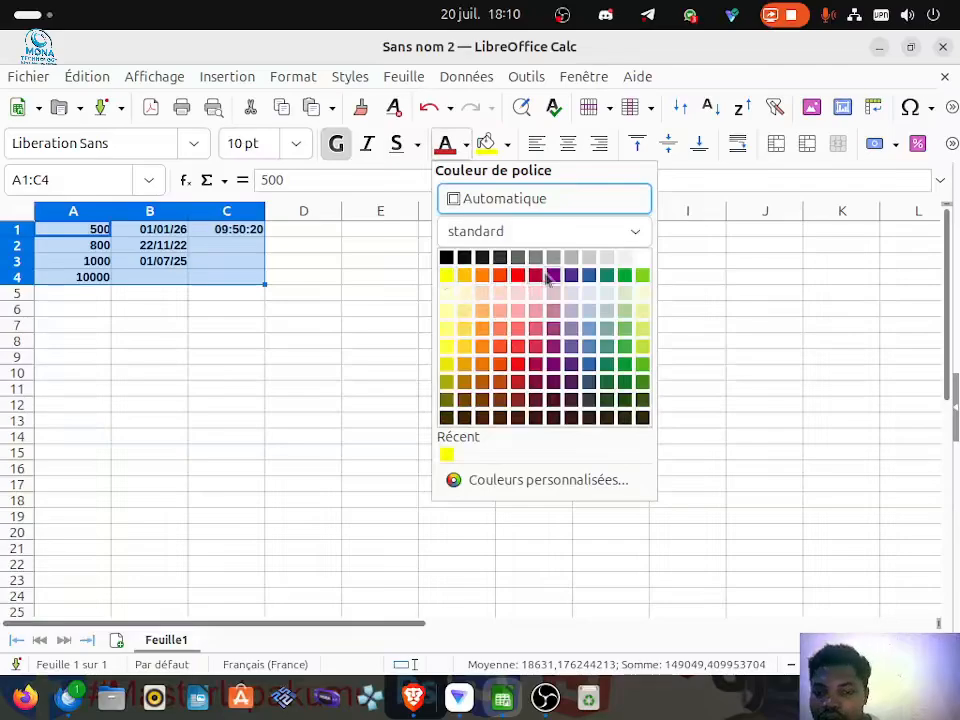
{"action": "left_click", "coordinate": [571, 278]}
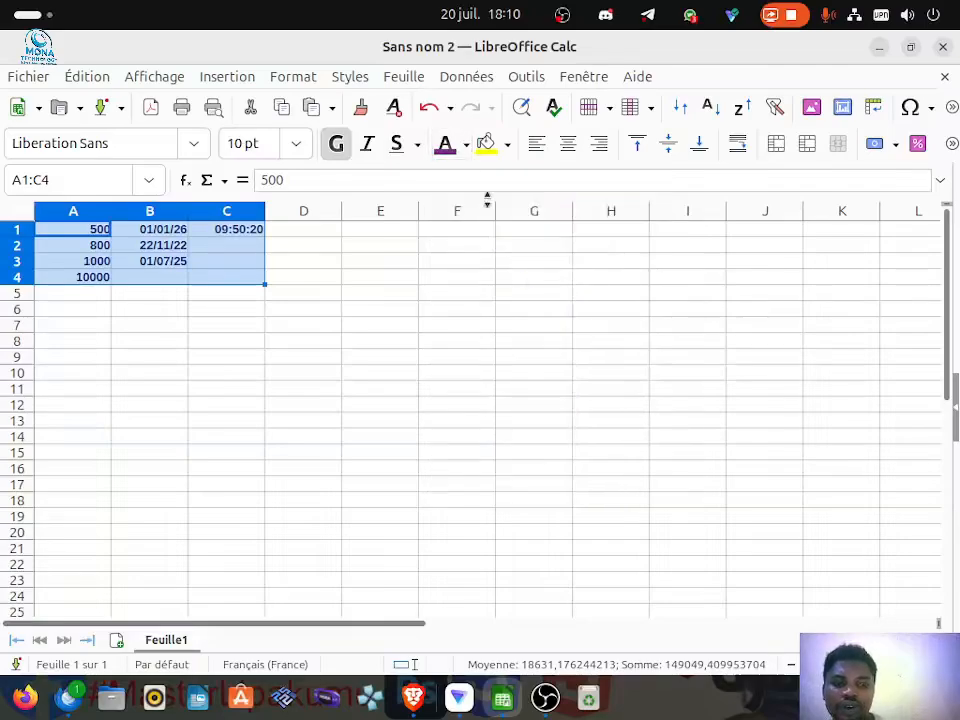
{"action": "left_click", "coordinate": [466, 148]}
{"action": "left_click", "coordinate": [445, 258]}
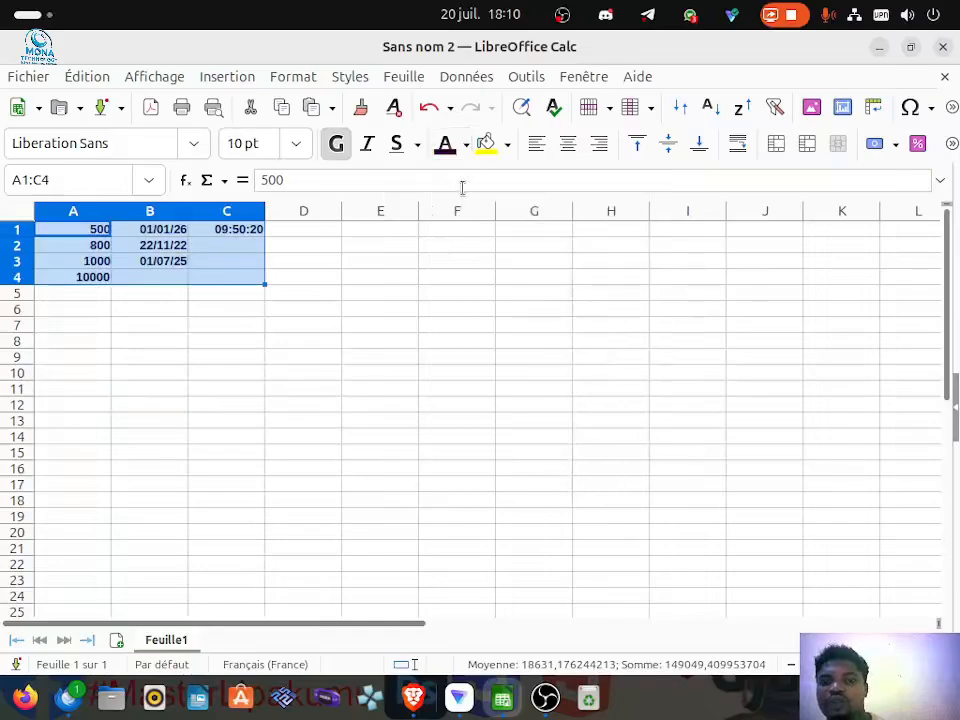
Try left alignment on the range A1:C4, and centre its contents horizontally
{"action": "left_click", "coordinate": [548, 152]}
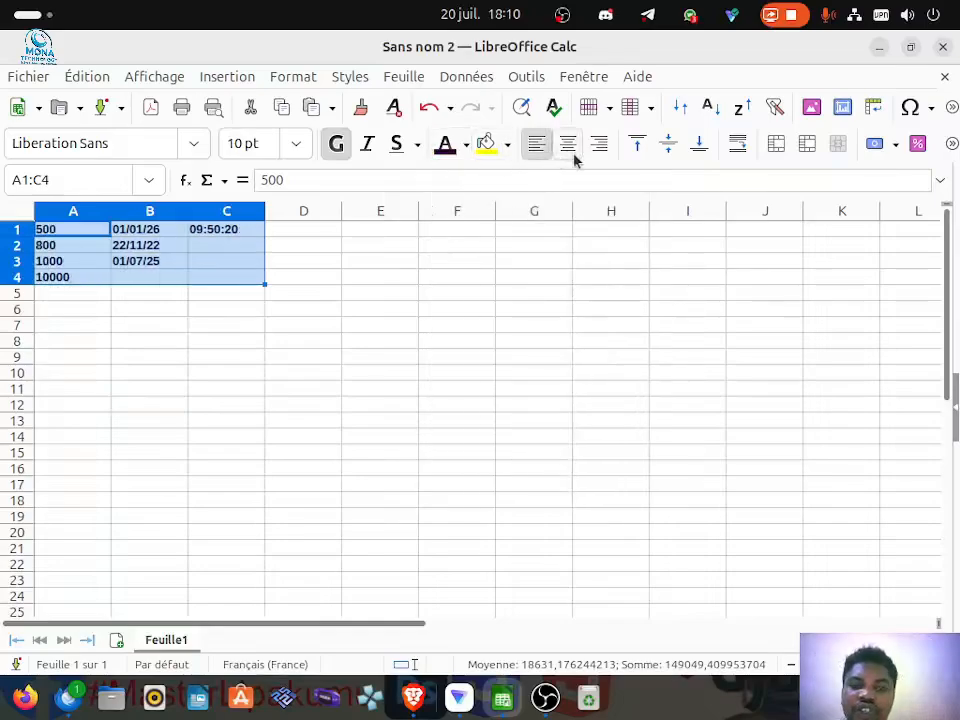
{"action": "left_click", "coordinate": [568, 144]}
{"action": "left_click", "coordinate": [547, 156]}
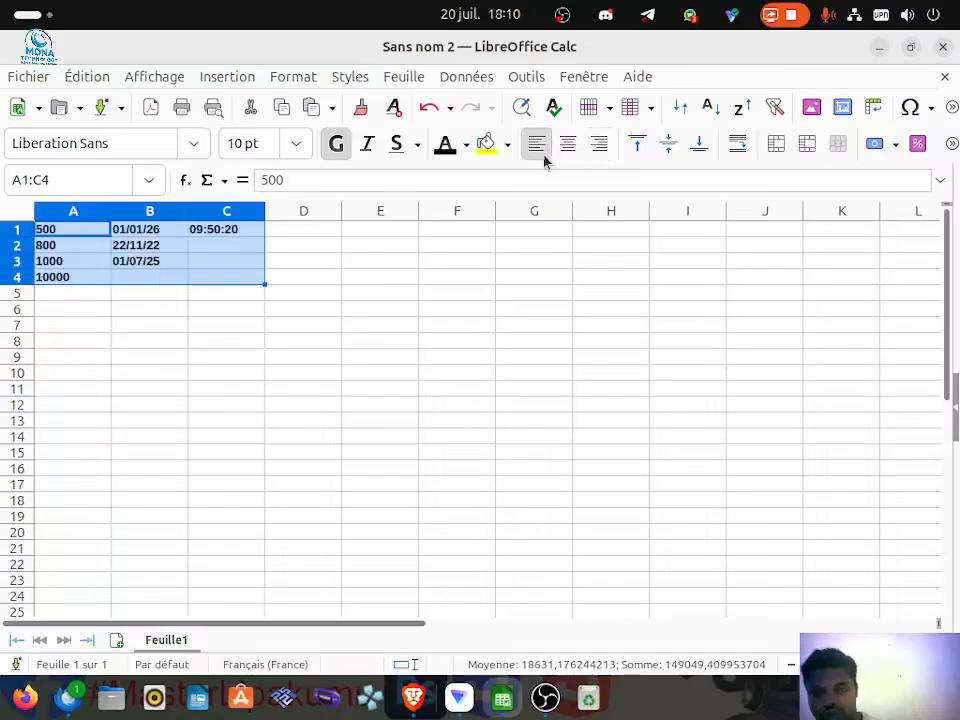
{"action": "left_click", "coordinate": [567, 151]}
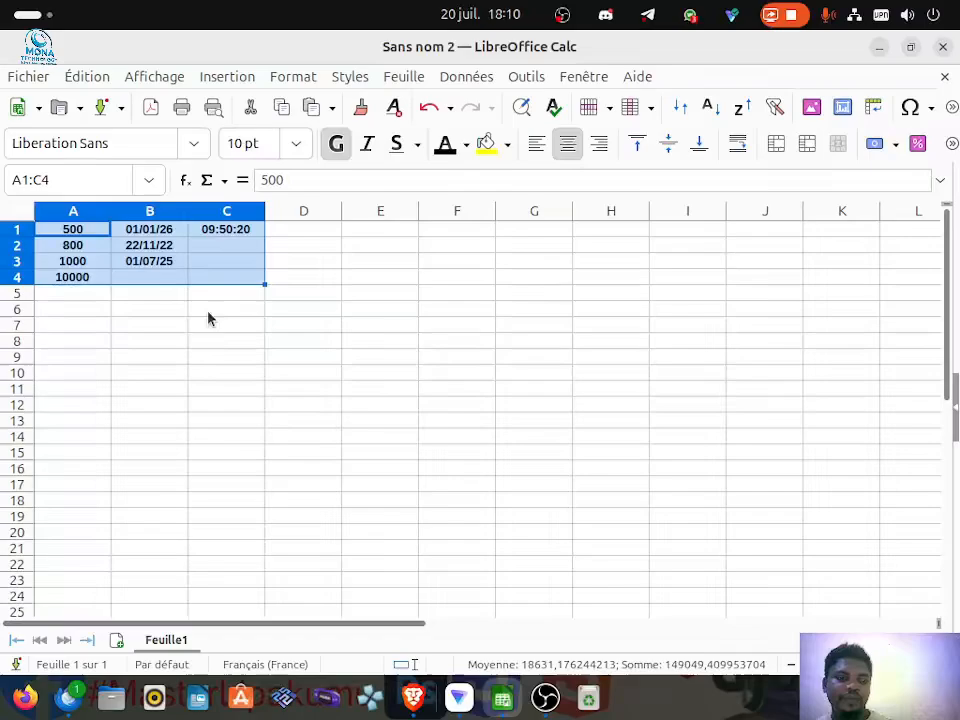
{"action": "left_click", "coordinate": [114, 326]}
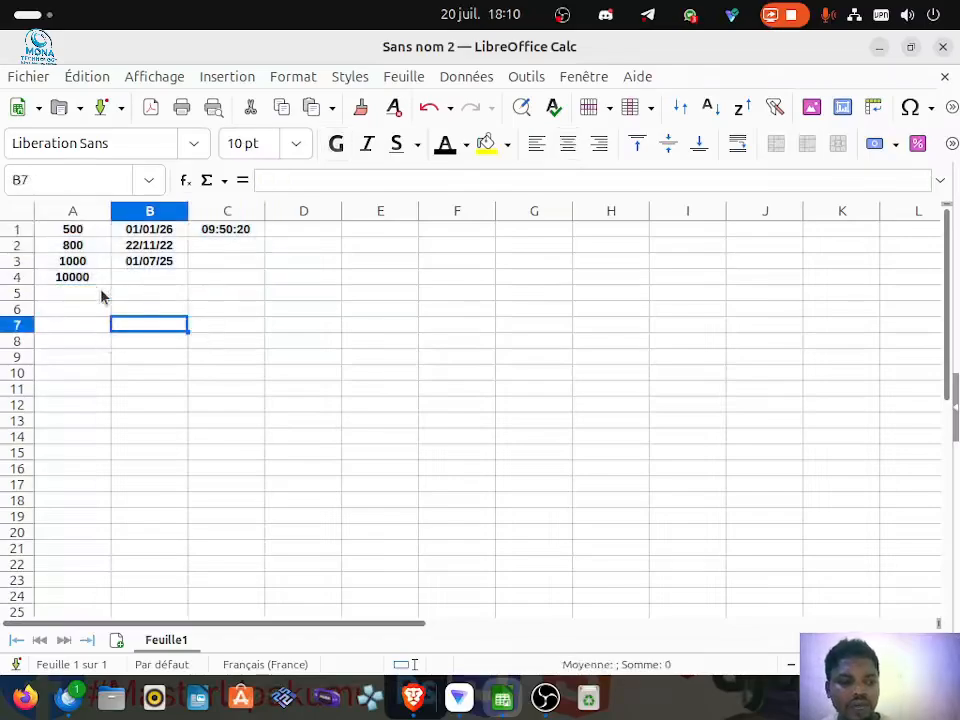
Format the number in cell A4 to show two decimal places
{"action": "left_click", "coordinate": [90, 280]}
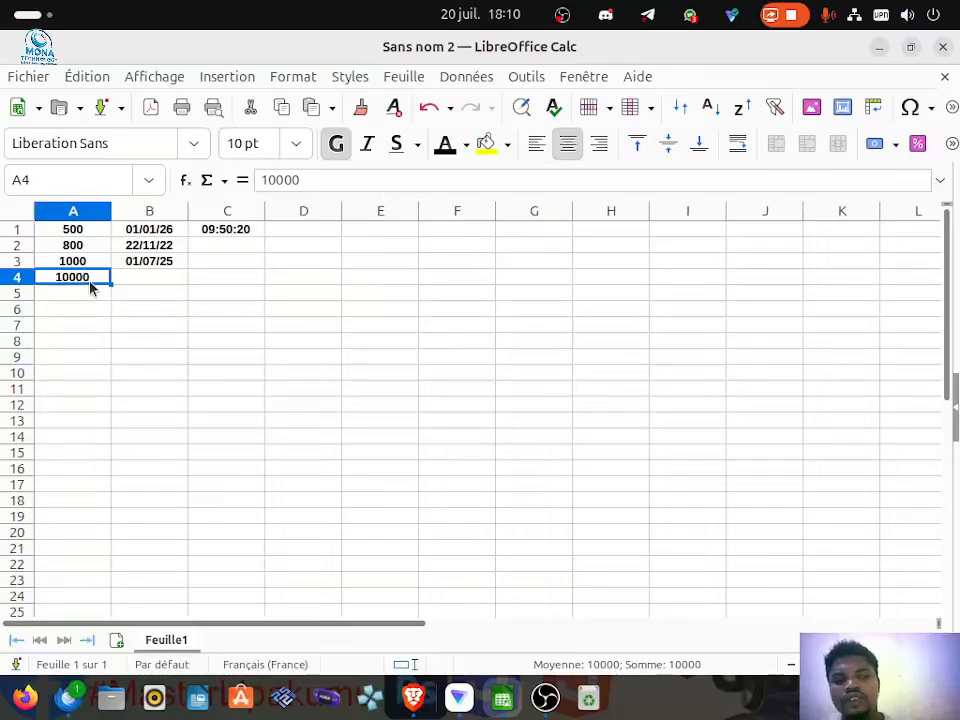
{"action": "right_click", "coordinate": [90, 287]}
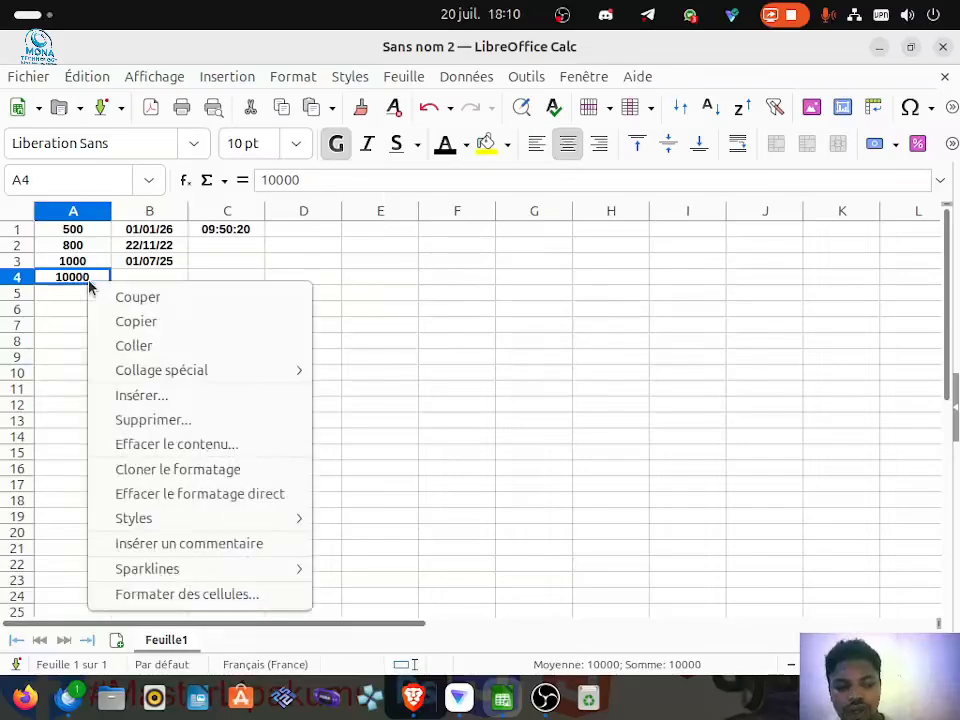
{"action": "left_click", "coordinate": [135, 596]}
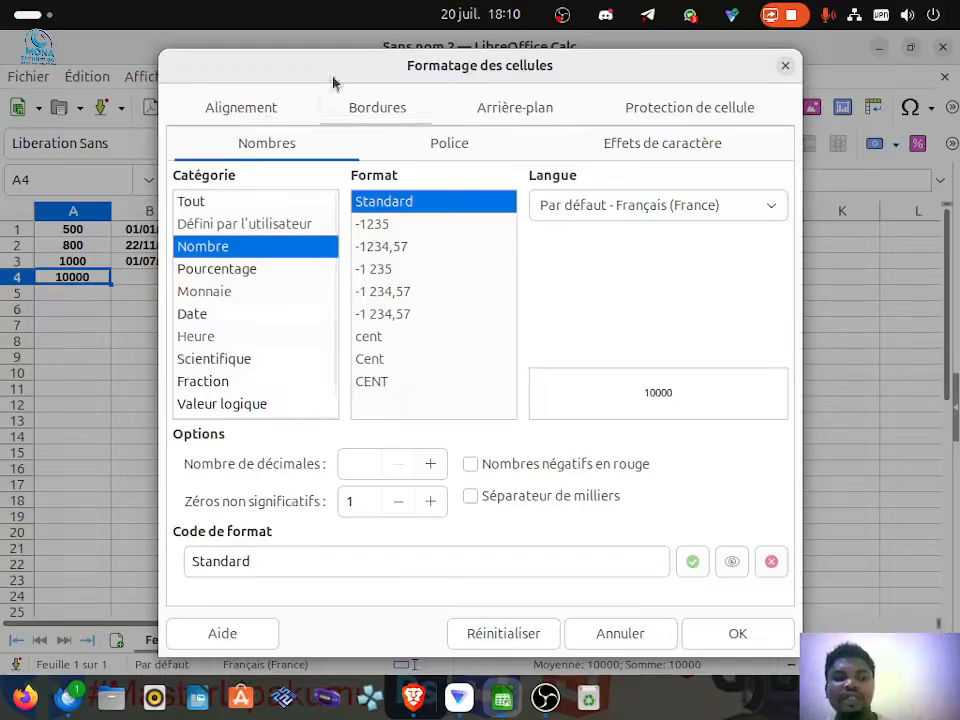
{"action": "left_click", "coordinate": [240, 108]}
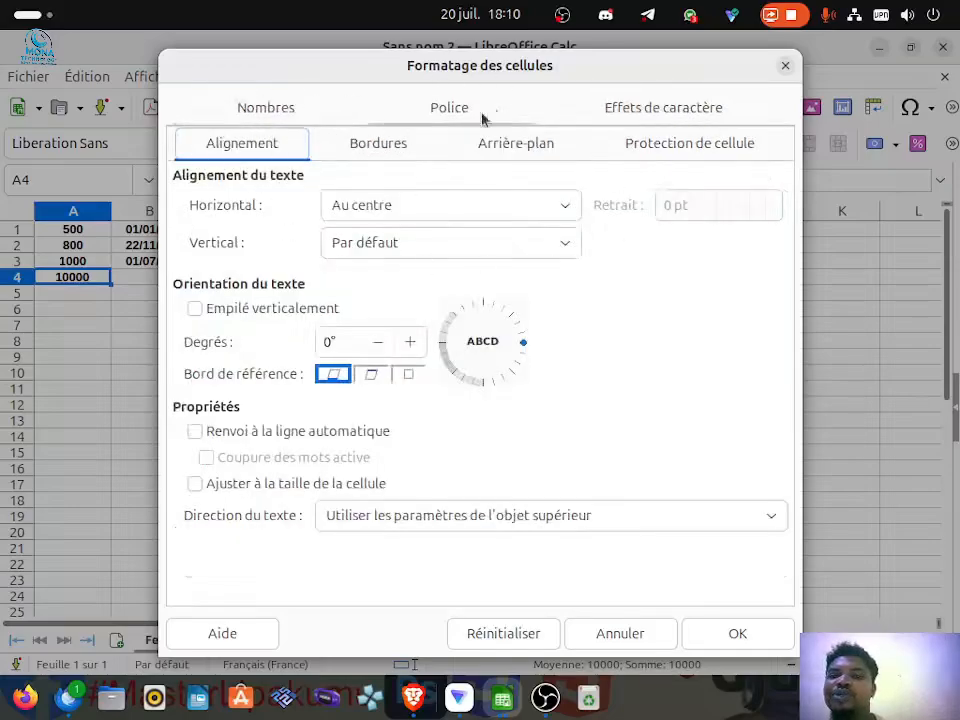
{"action": "left_click", "coordinate": [264, 104]}
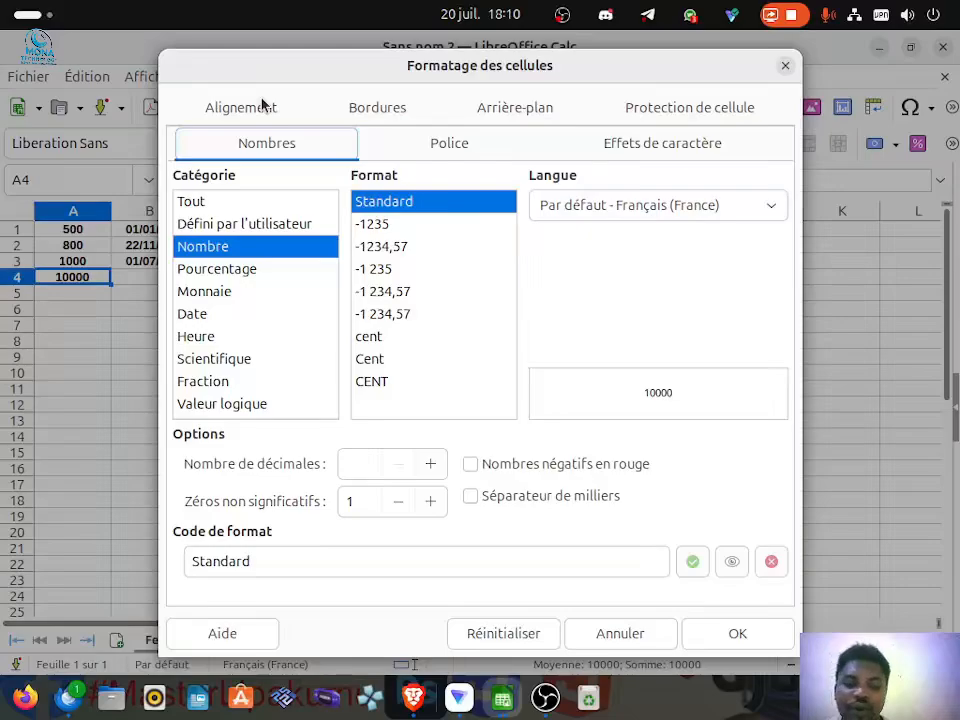
{"action": "left_click", "coordinate": [431, 464]}
{"action": "left_click", "coordinate": [440, 465]}
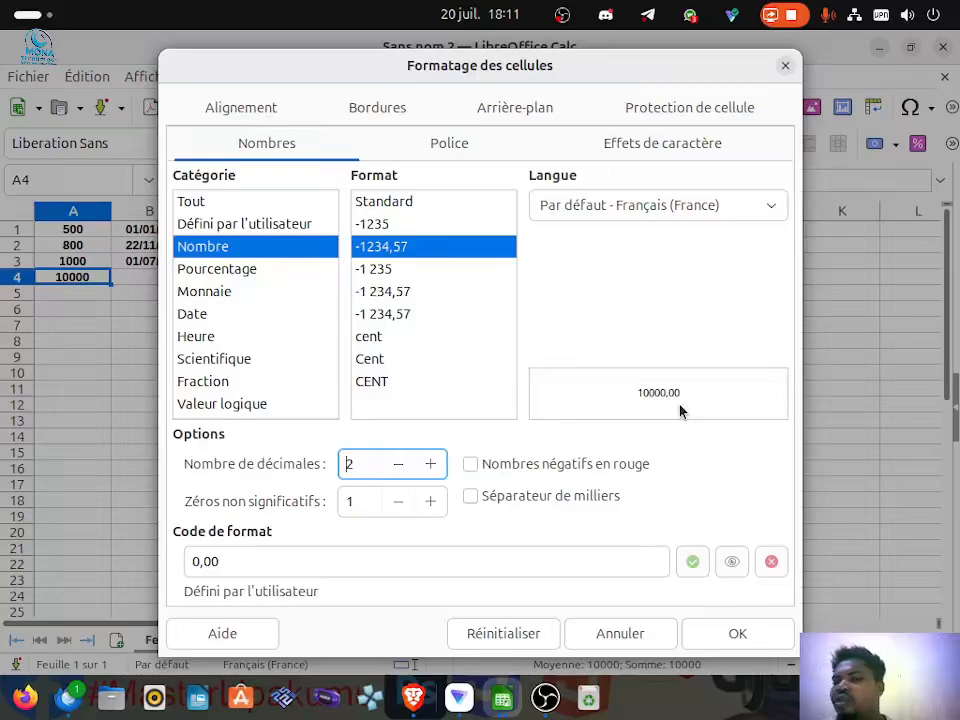
{"action": "left_click", "coordinate": [739, 634]}
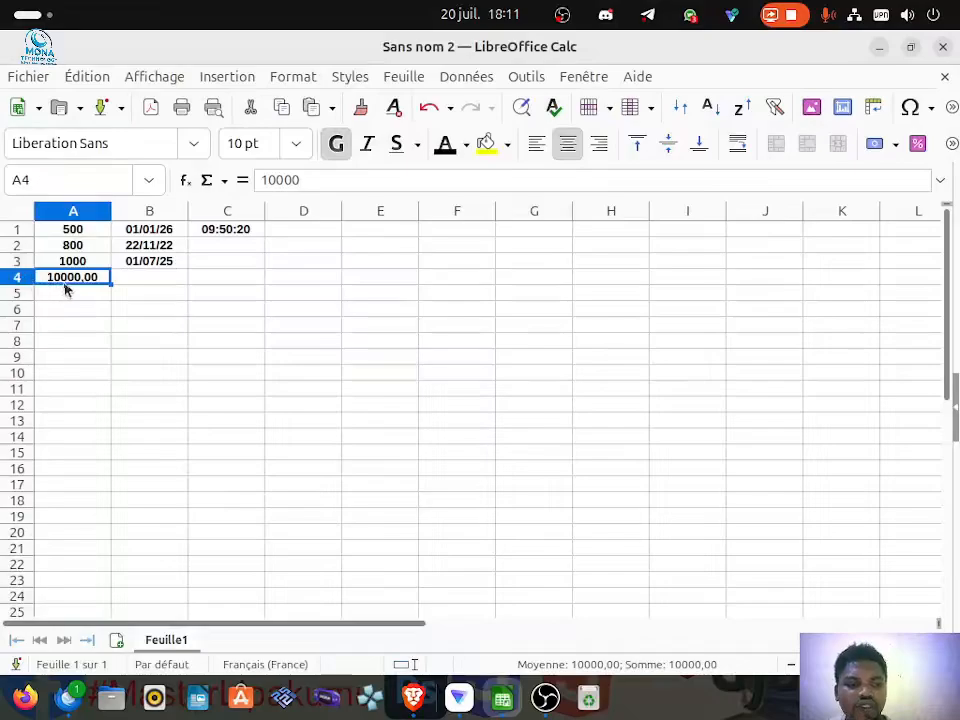
{"action": "left_click", "coordinate": [79, 307]}
{"action": "left_click", "coordinate": [96, 280]}
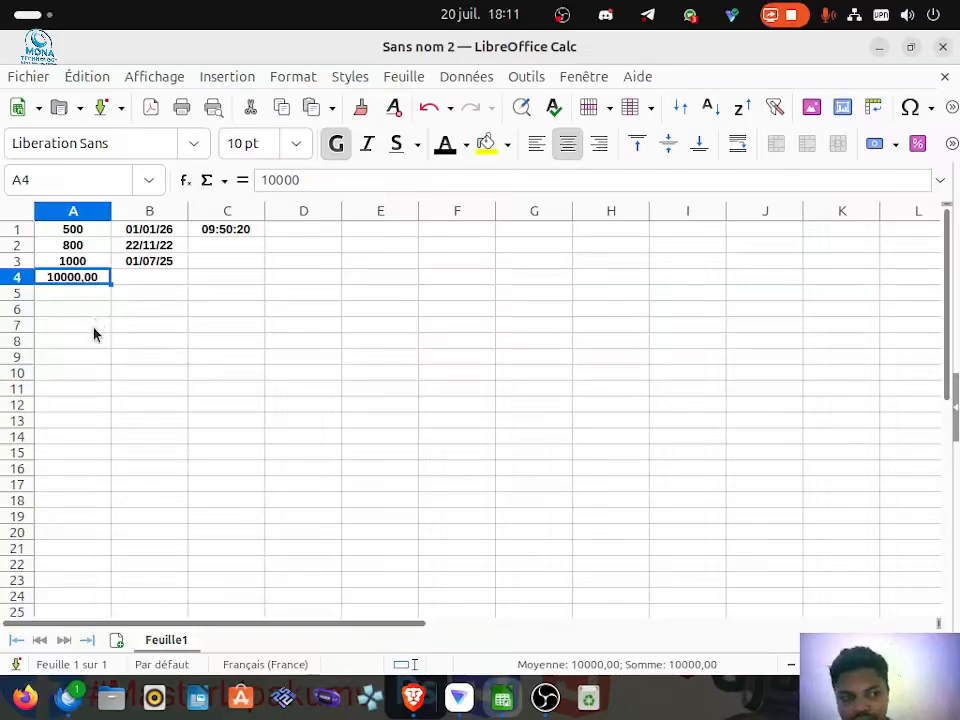
Open the cell formatting for A2:A3 and choose the currency (Monnaie) number category
{"action": "left_click", "coordinate": [71, 262]}
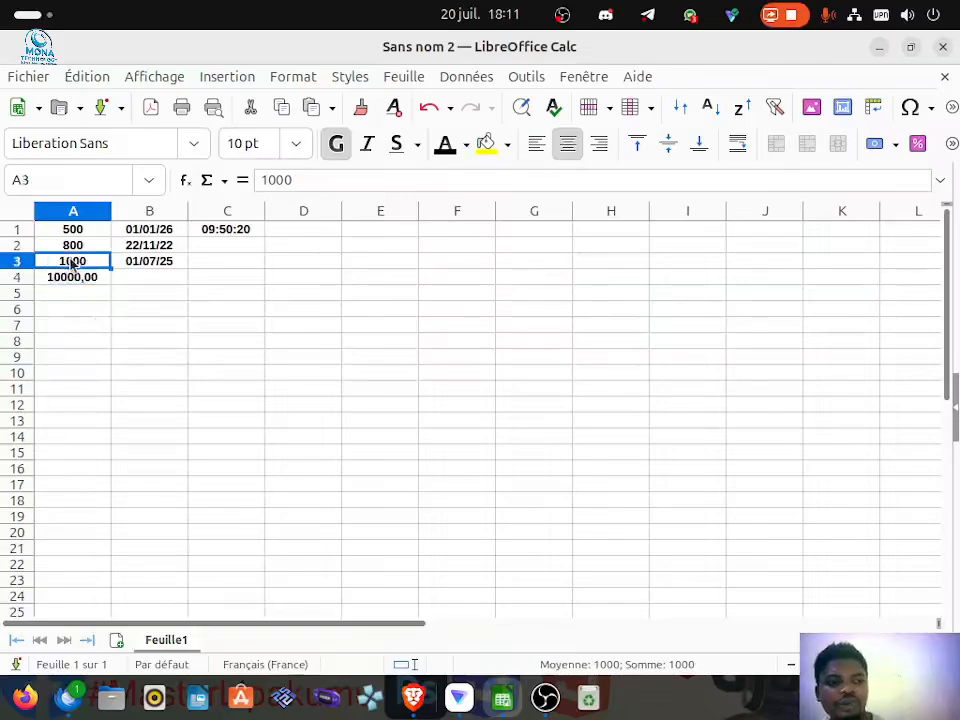
{"action": "left_click_drag", "start_coordinate": [90, 250], "coordinate": [90, 264]}
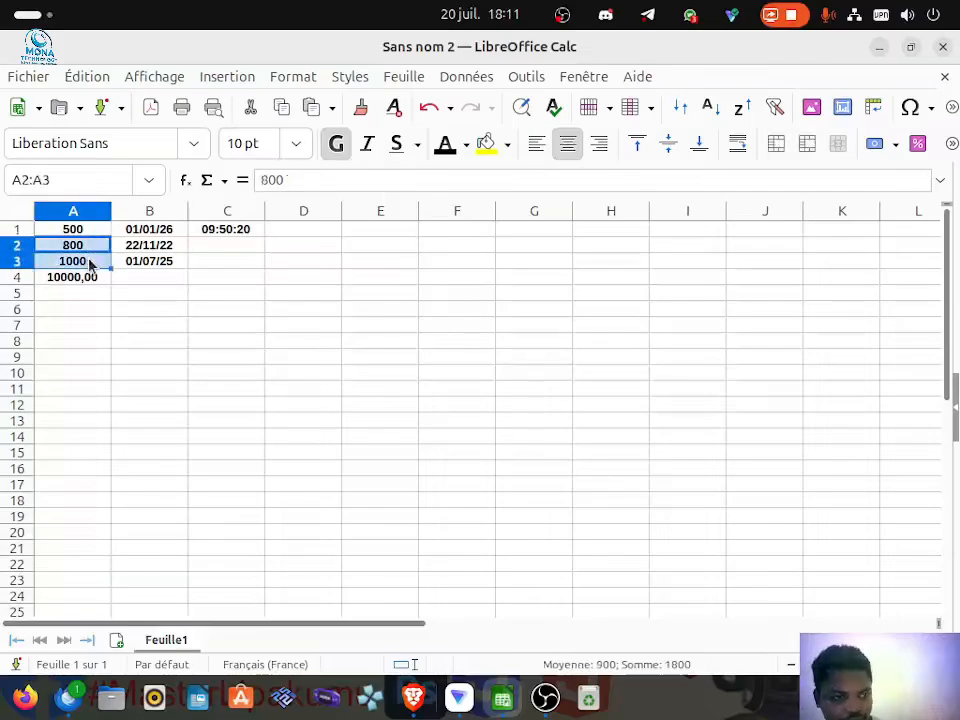
{"action": "right_click", "coordinate": [90, 264]}
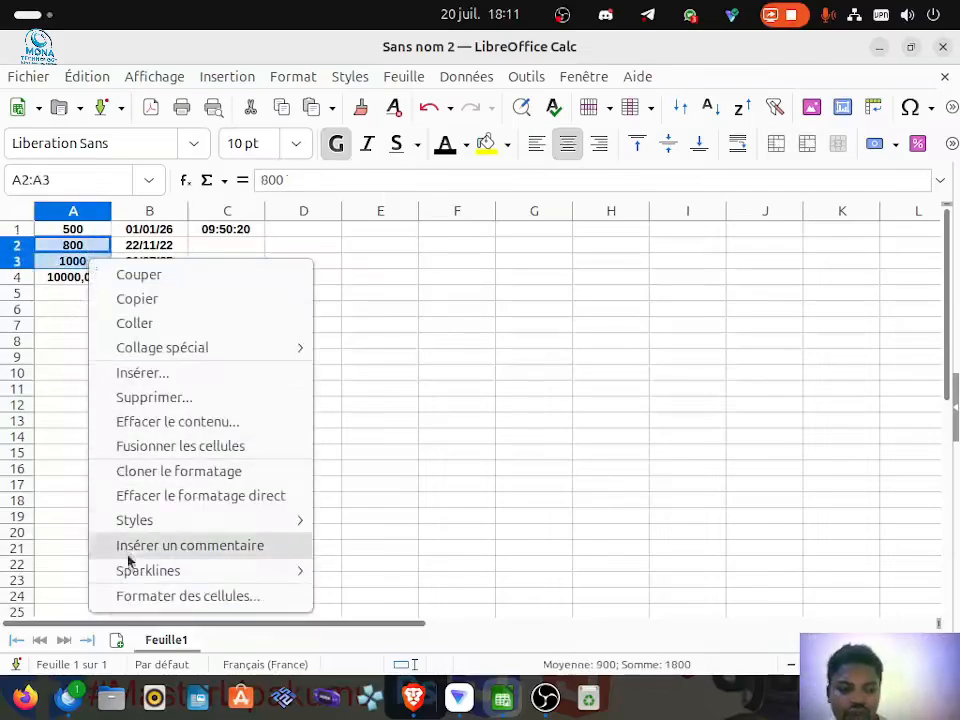
{"action": "left_click", "coordinate": [140, 597]}
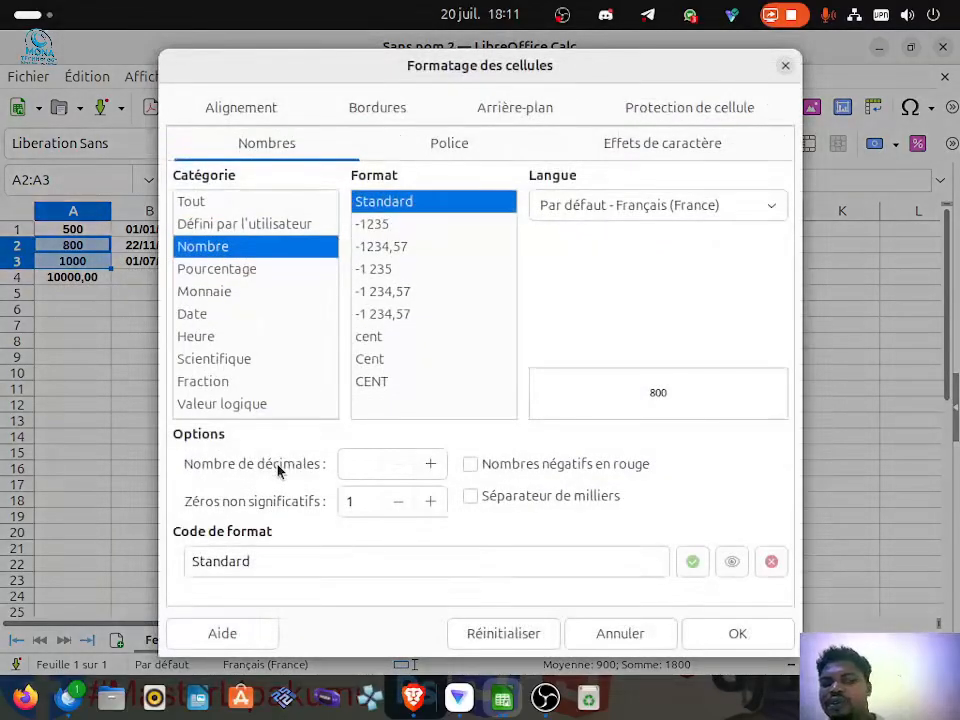
{"action": "left_click", "coordinate": [213, 296]}
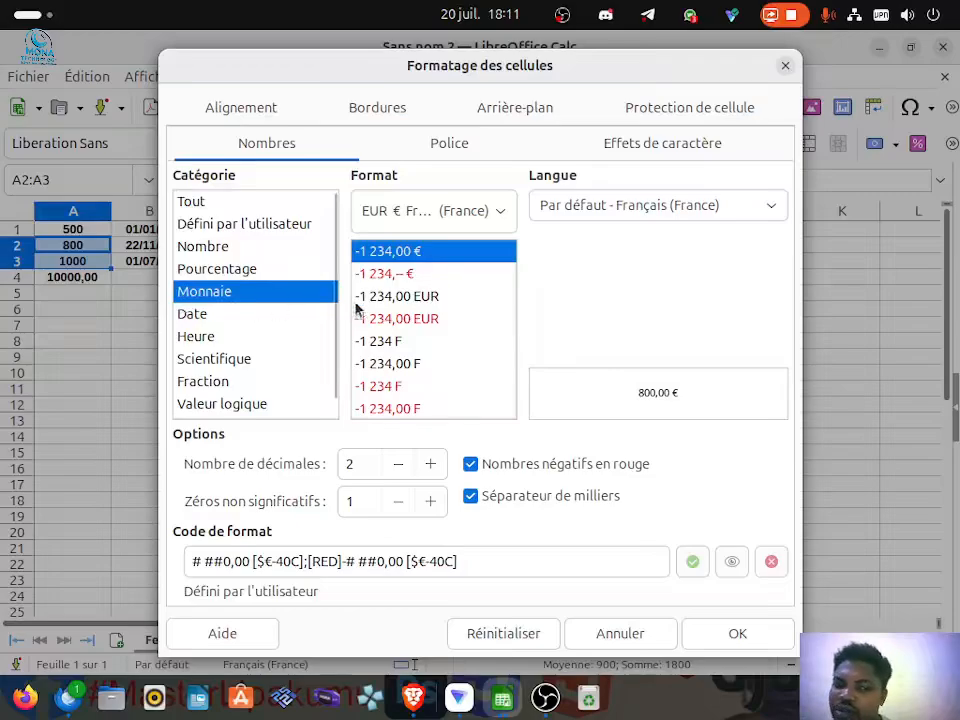
Set the currency of A2:A3 to XAF CFA Yaka (Congo) with two decimals and apply the format
{"action": "left_click", "coordinate": [502, 215]}
{"action": "scroll", "coordinate": [502, 215], "scroll_direction": "down", "scroll_amount": 15}
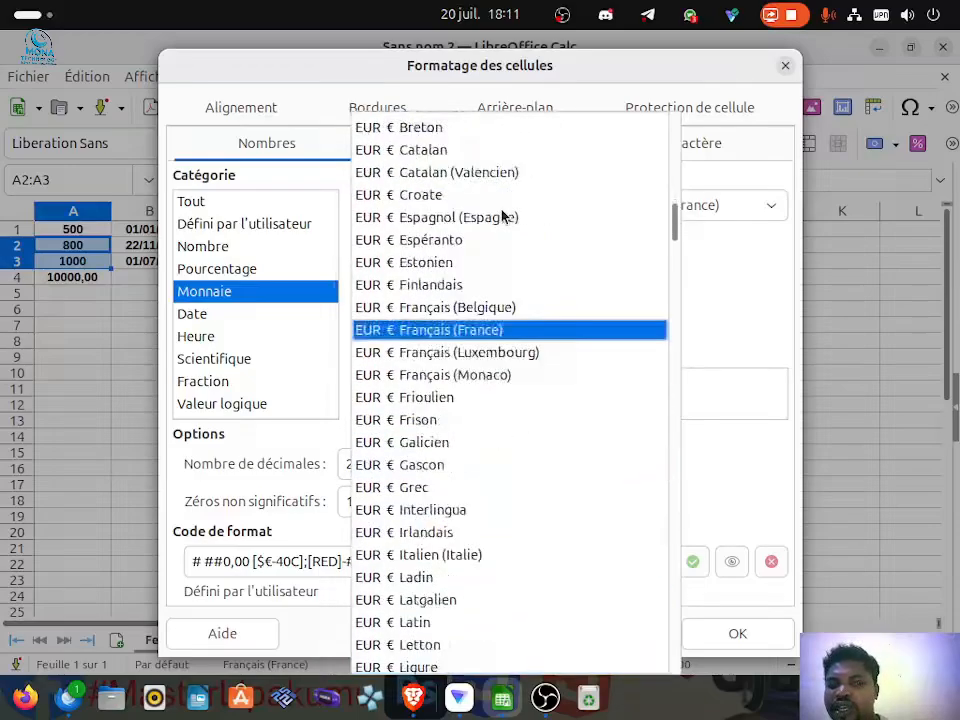
{"action": "scroll", "coordinate": [502, 215], "scroll_direction": "down", "scroll_amount": 10}
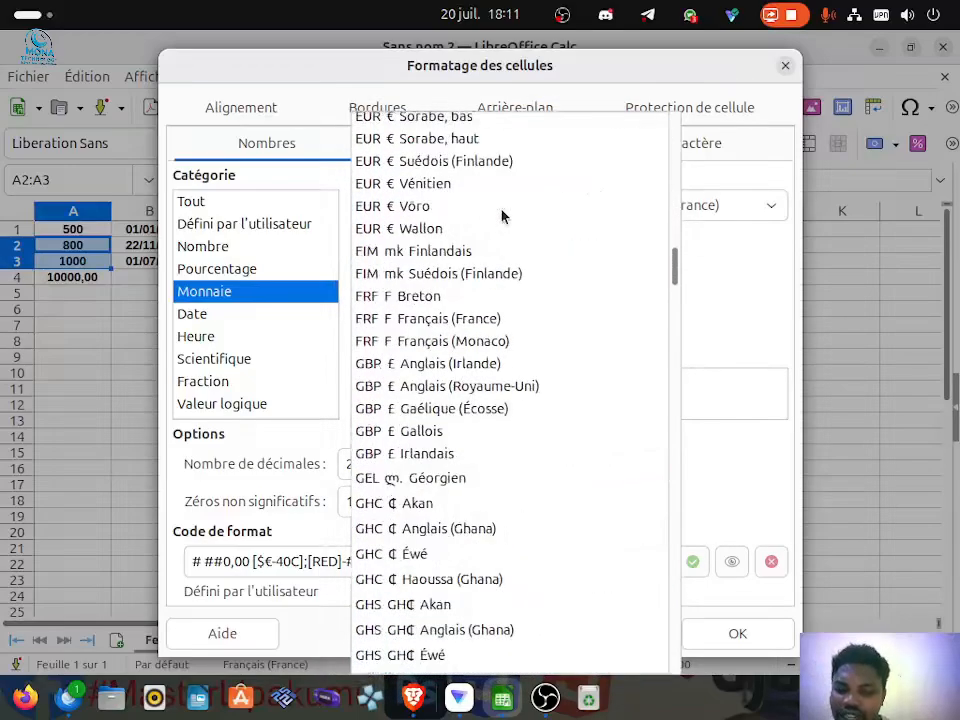
{"action": "scroll", "coordinate": [502, 215], "scroll_direction": "down", "scroll_amount": 15}
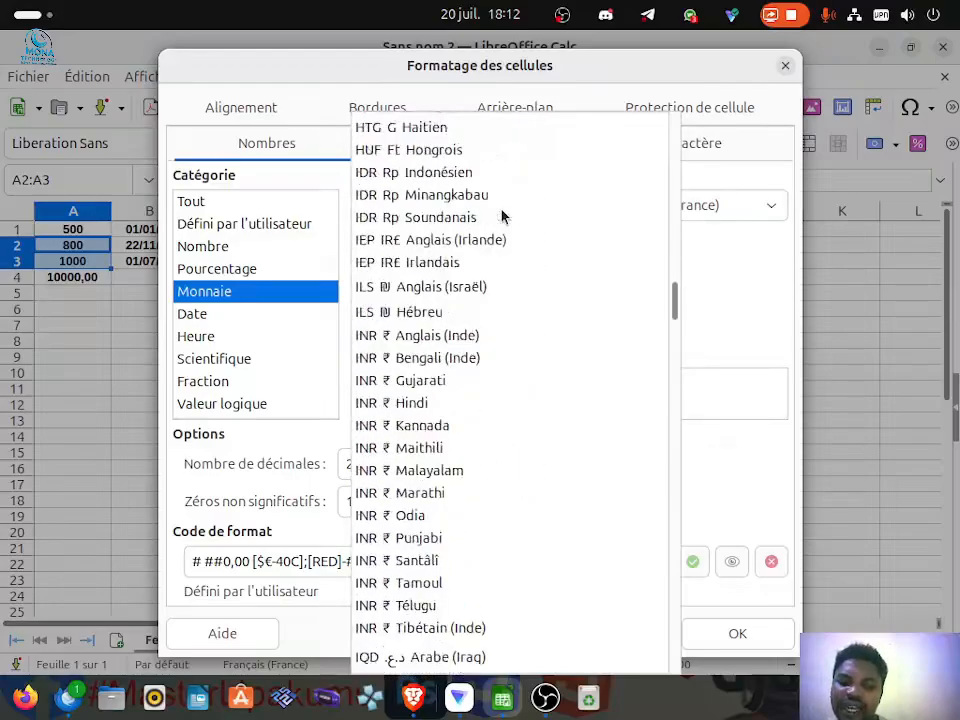
{"action": "scroll", "coordinate": [474, 228], "scroll_direction": "down", "scroll_amount": 20}
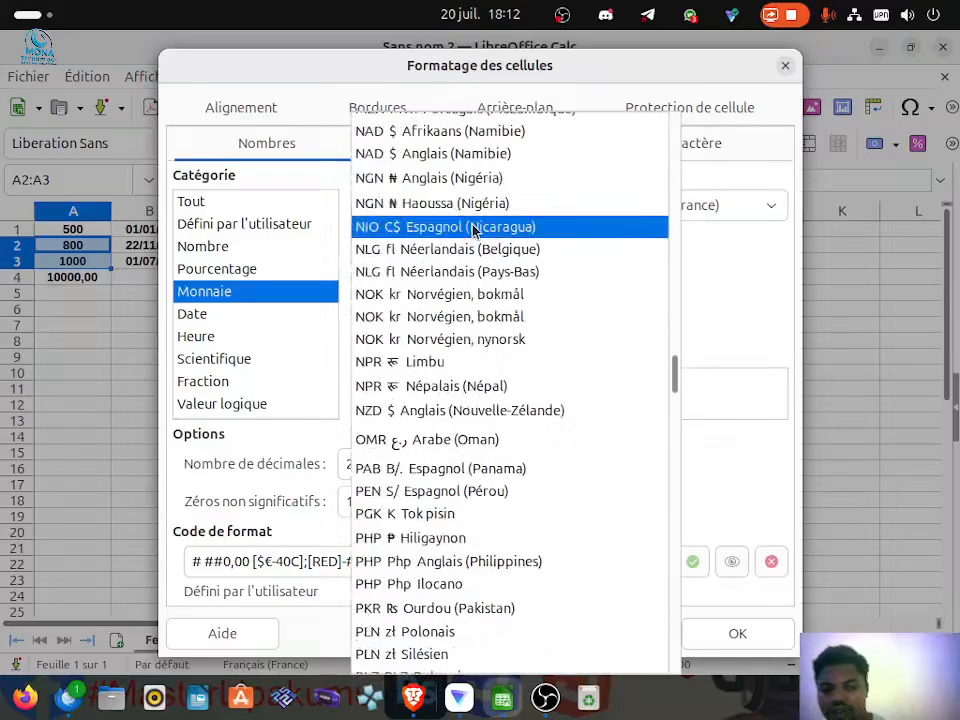
{"action": "scroll", "coordinate": [474, 228], "scroll_direction": "down", "scroll_amount": 13}
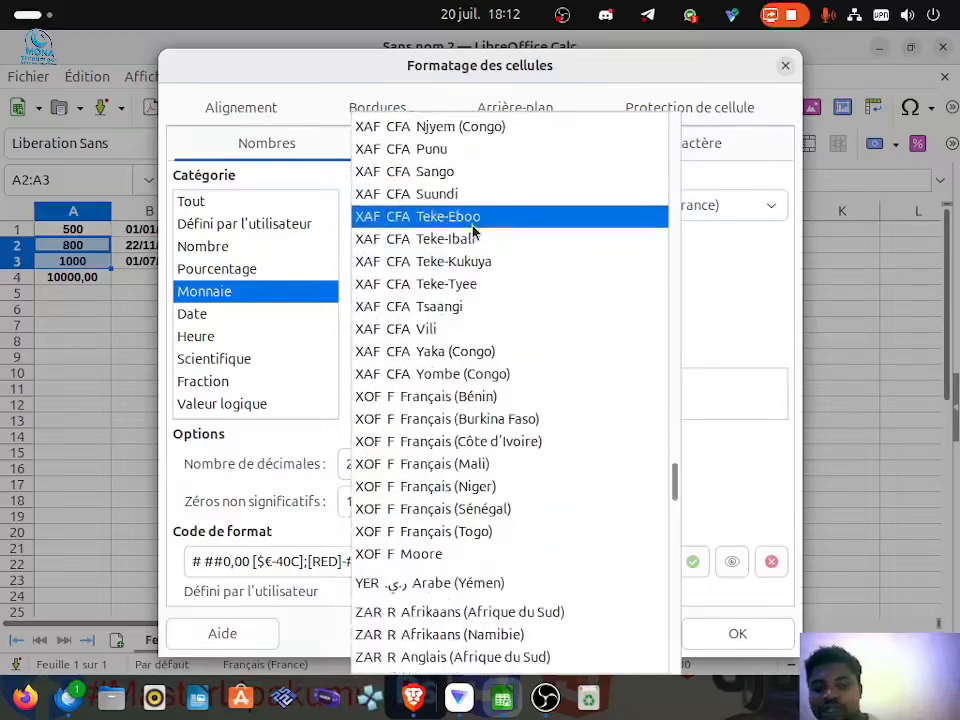
{"action": "scroll", "coordinate": [474, 231], "scroll_direction": "up", "scroll_amount": 7}
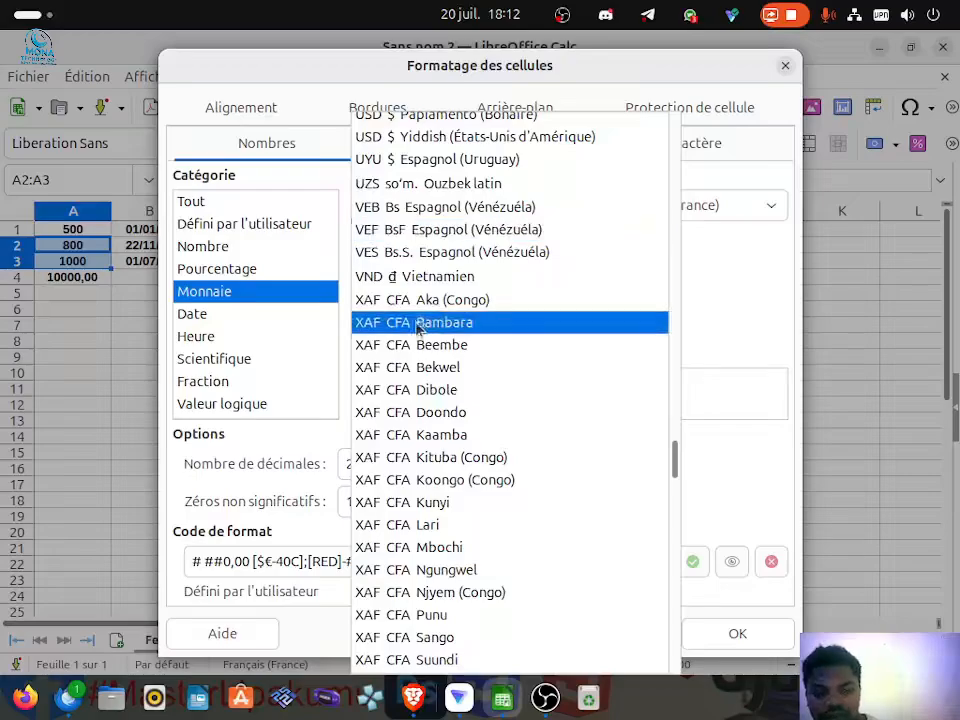
{"action": "scroll", "coordinate": [470, 438], "scroll_direction": "down", "scroll_amount": 3}
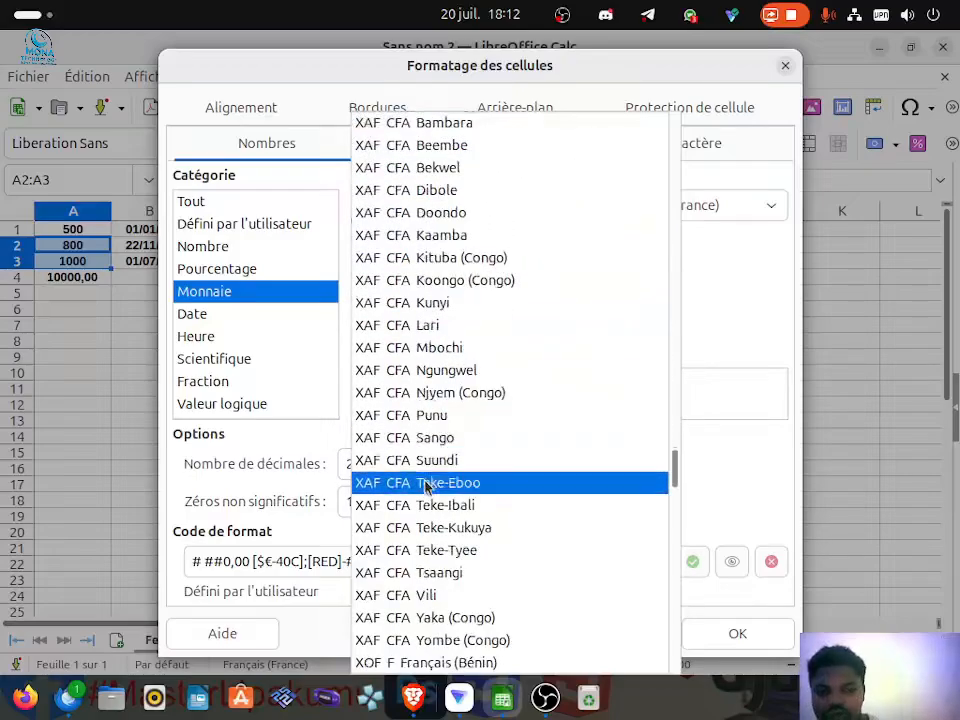
{"action": "scroll", "coordinate": [484, 422], "scroll_direction": "down", "scroll_amount": 3}
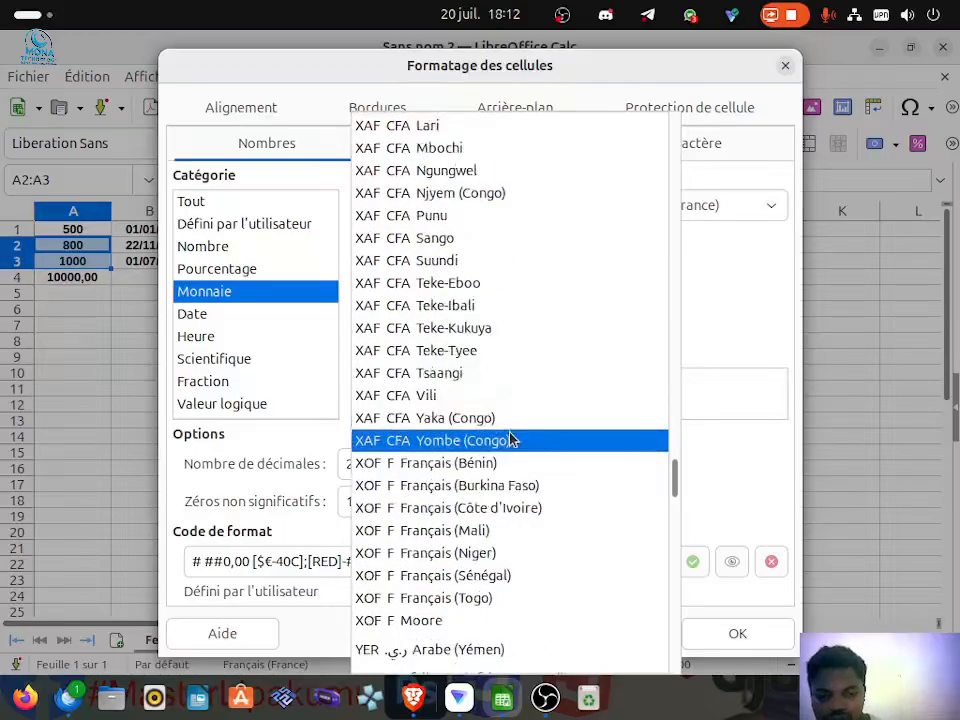
{"action": "left_click", "coordinate": [506, 426]}
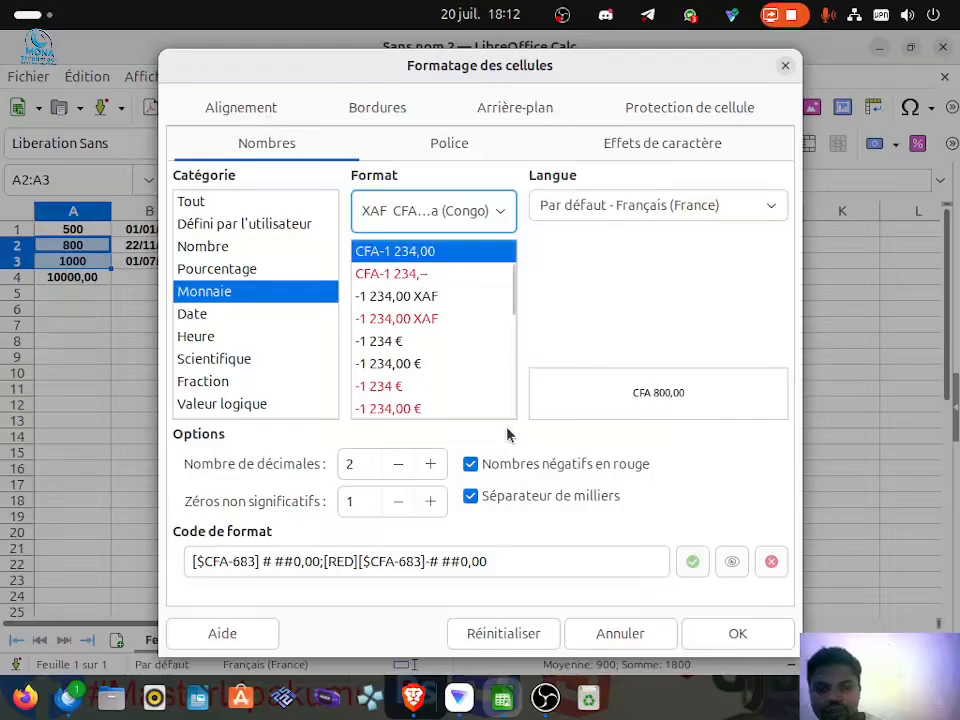
{"action": "left_click", "coordinate": [716, 636]}
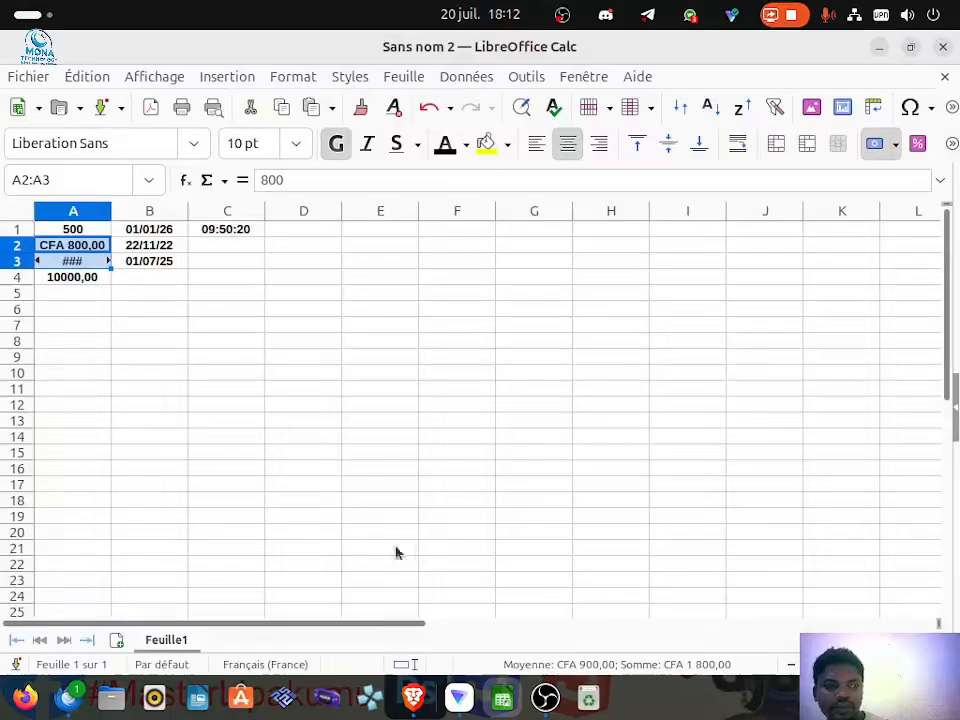
Change the value in cell A3 to 100
{"action": "left_click", "coordinate": [80, 266]}
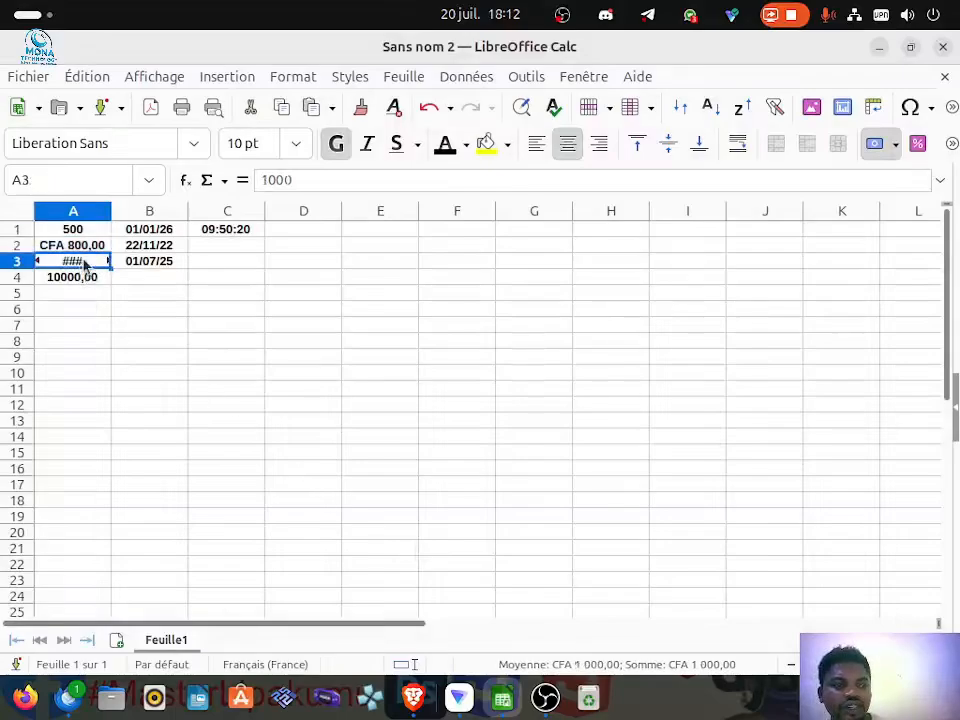
{"action": "double_click", "coordinate": [85, 264]}
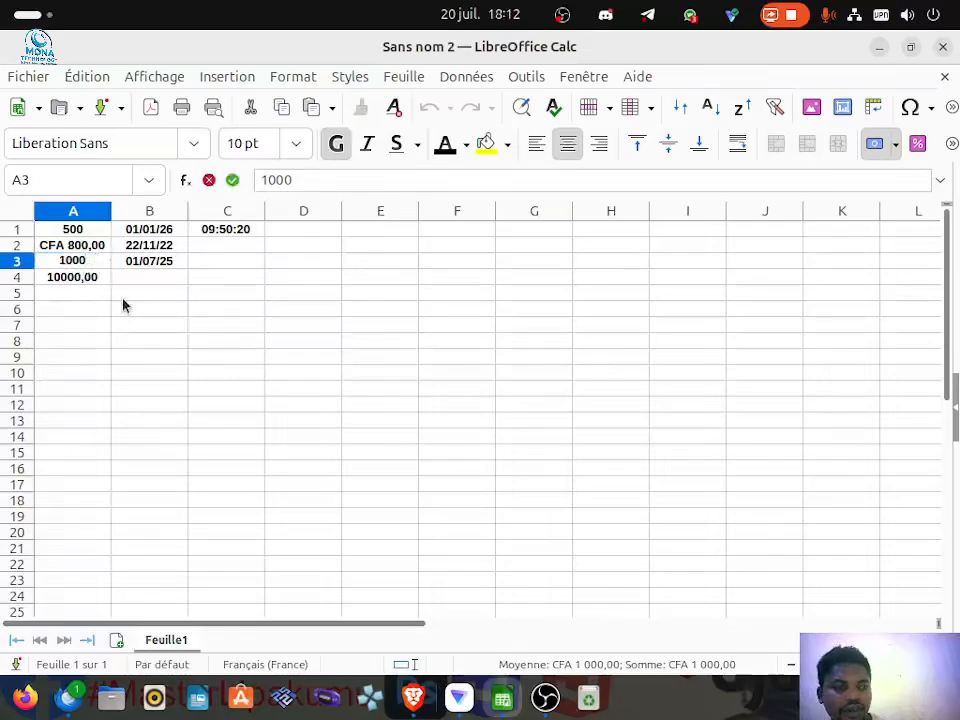
{"action": "key", "text": "BackSpace"}
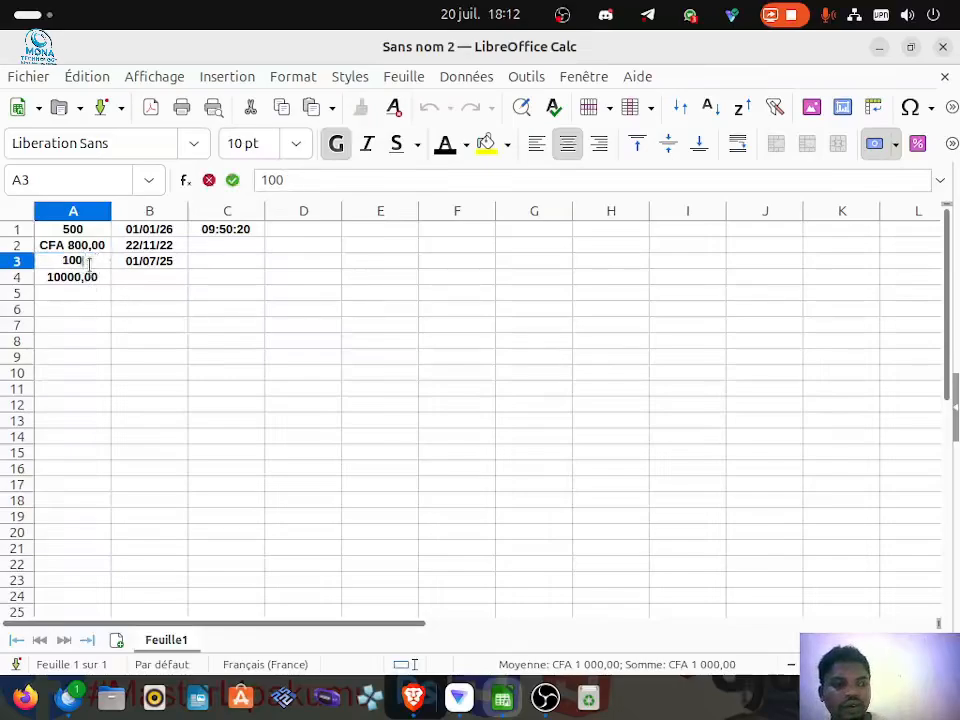
{"action": "key", "text": "Return"}
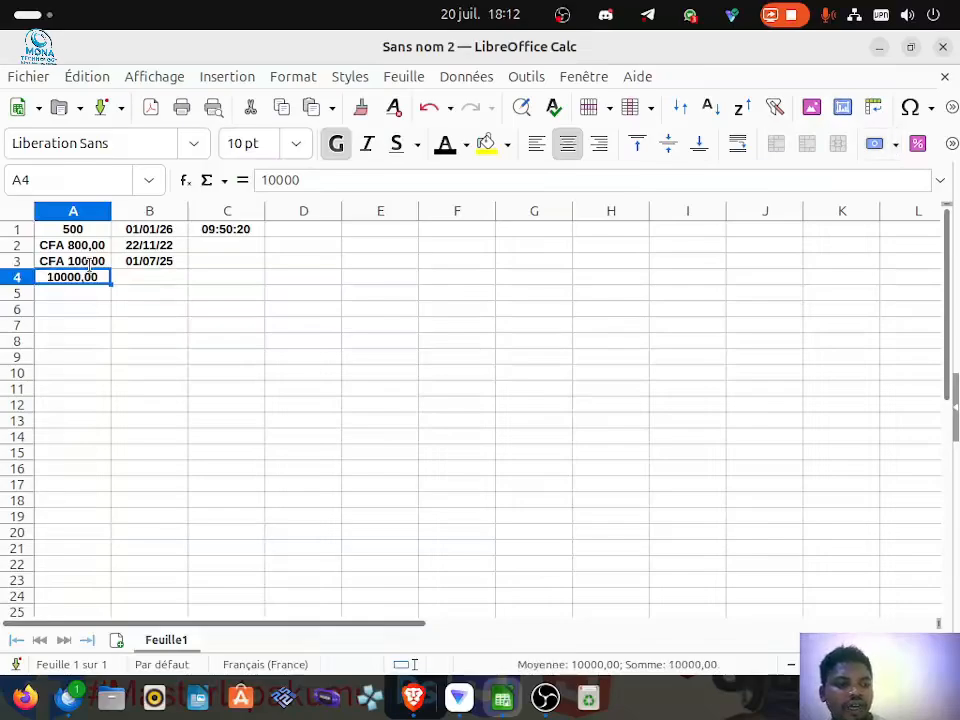
{"action": "left_click", "coordinate": [81, 298]}
{"action": "left_click", "coordinate": [86, 357]}
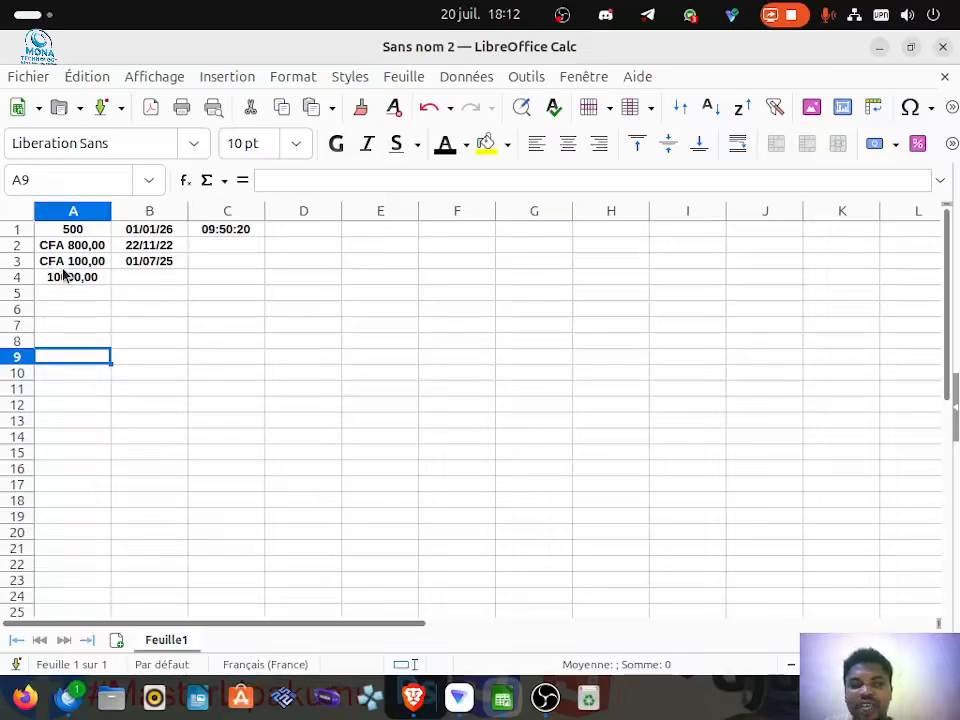
{"action": "left_click", "coordinate": [62, 276]}
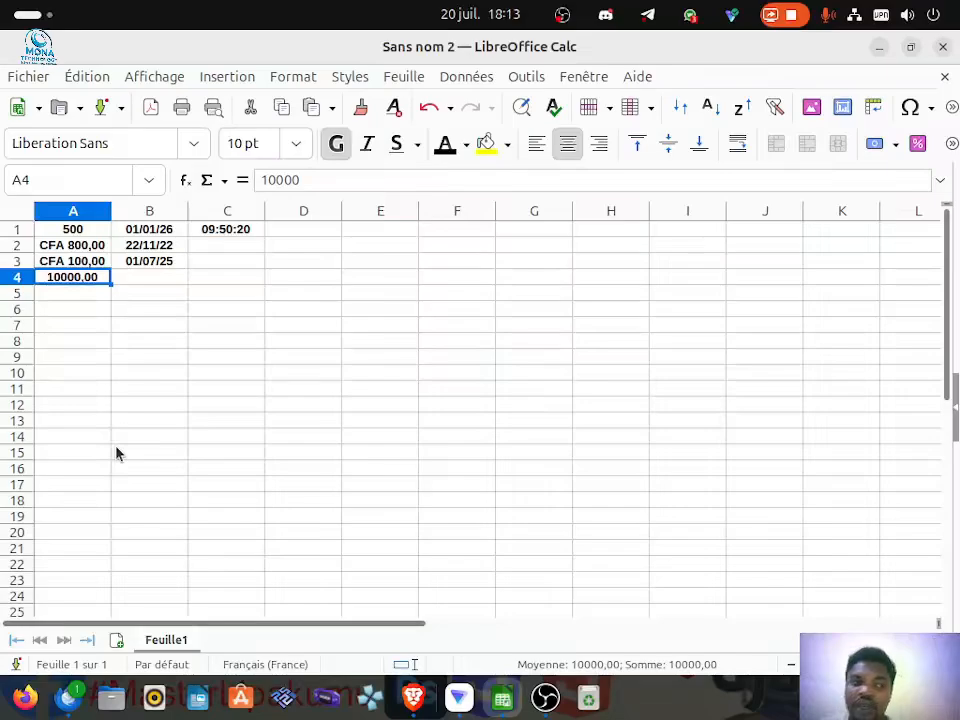
{"action": "left_click", "coordinate": [82, 246]}
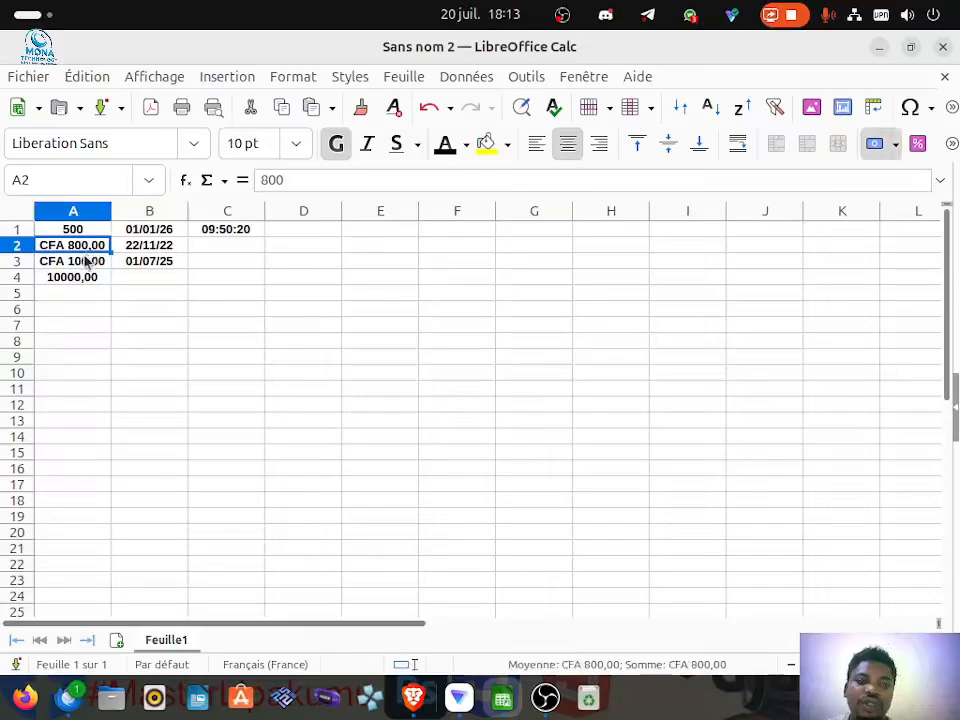
{"action": "left_click", "coordinate": [83, 262]}
{"action": "left_click", "coordinate": [88, 248]}
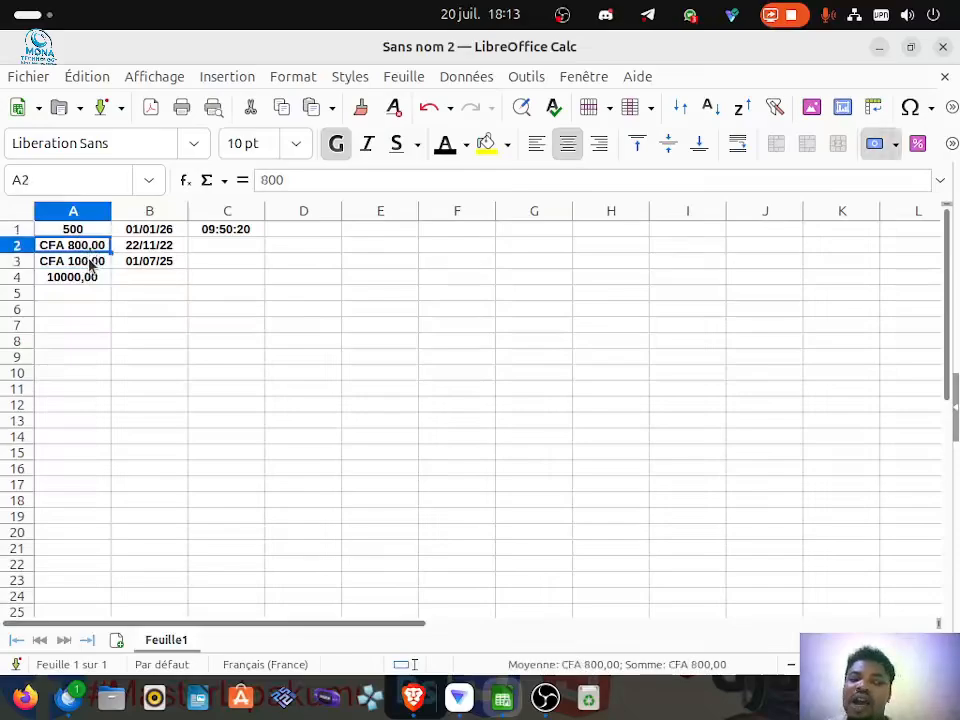
{"action": "left_click", "coordinate": [88, 263]}
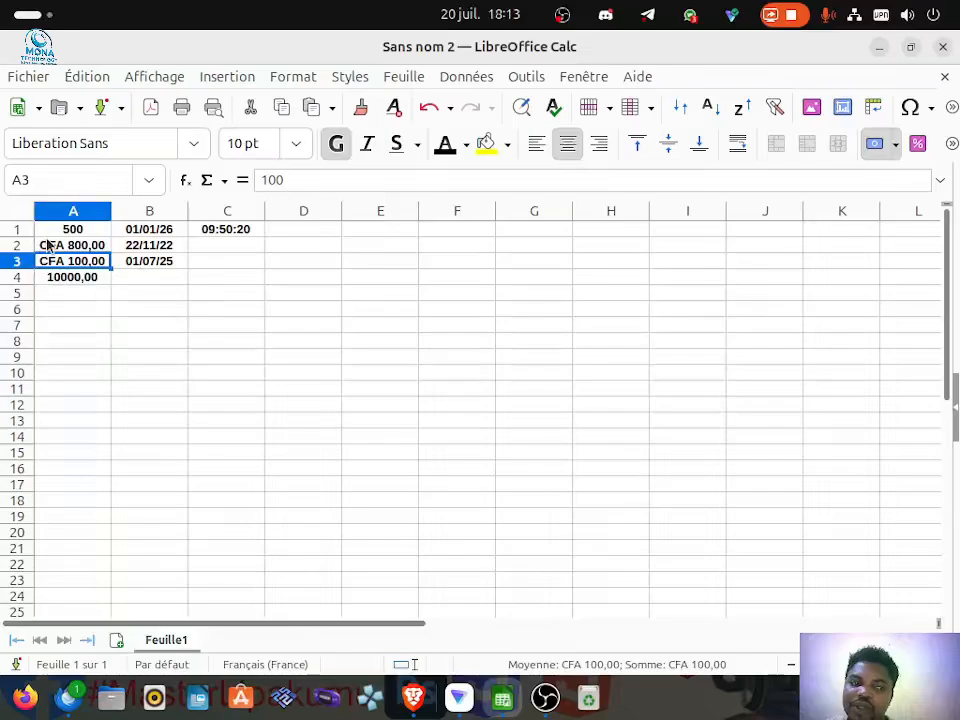
{"action": "left_click", "coordinate": [50, 249]}
{"action": "left_click", "coordinate": [60, 261]}
{"action": "left_click", "coordinate": [60, 250]}
{"action": "left_click", "coordinate": [60, 263]}
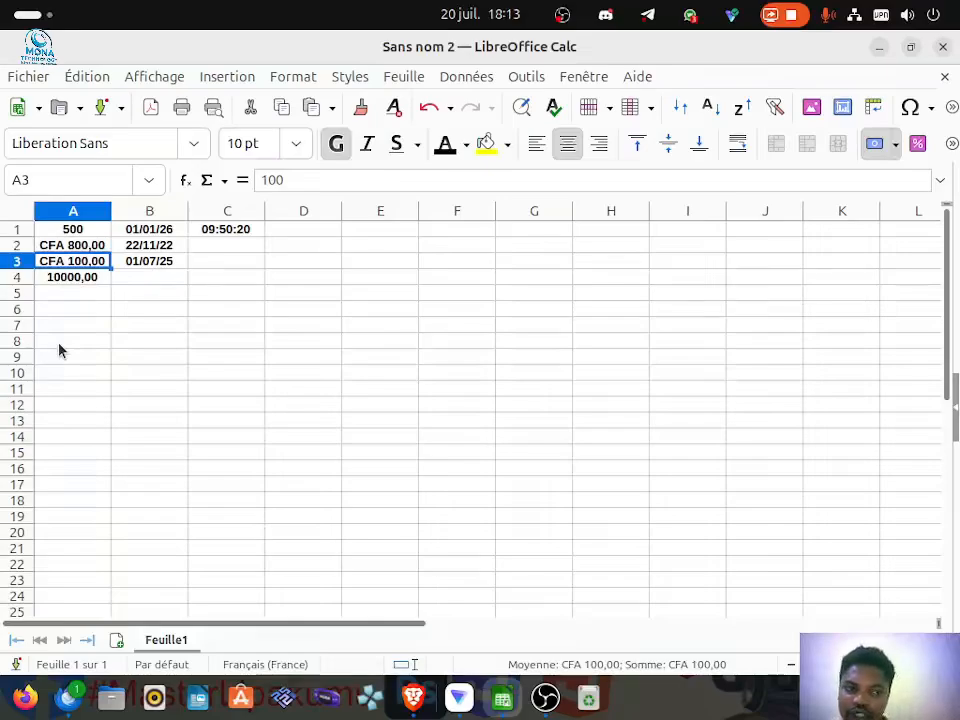
{"action": "right_click", "coordinate": [60, 246]}
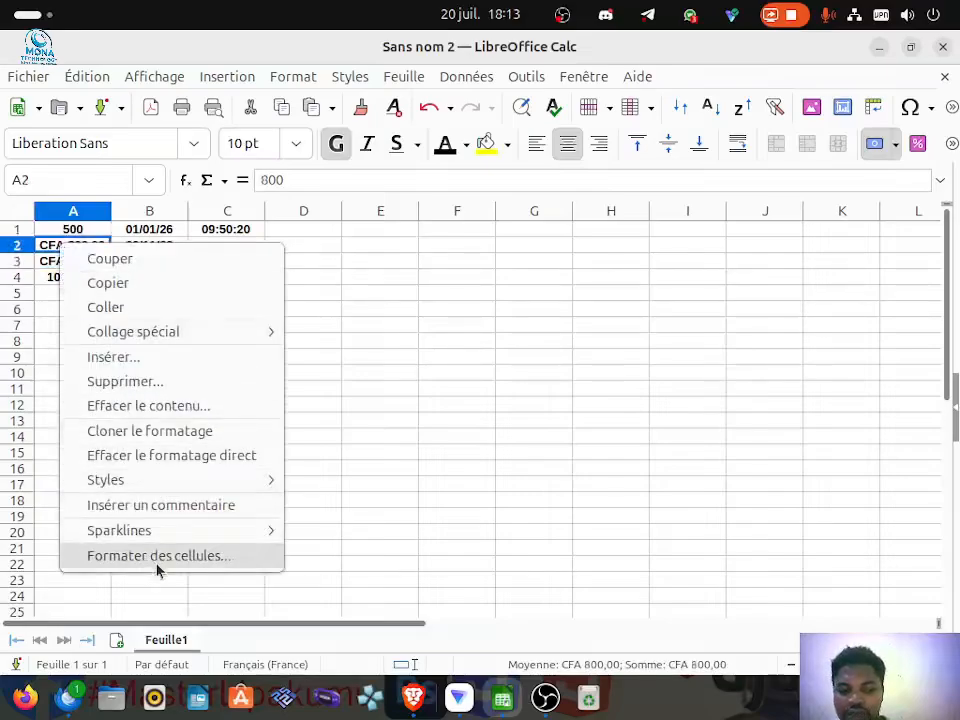
{"action": "left_click", "coordinate": [392, 364]}
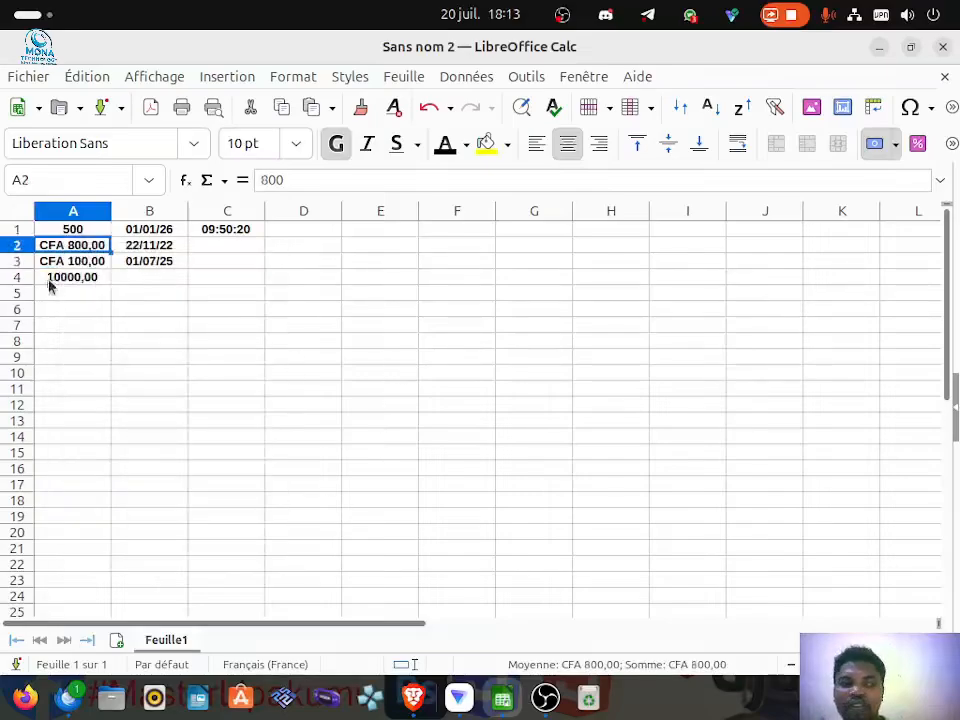
{"action": "left_click", "coordinate": [77, 266]}
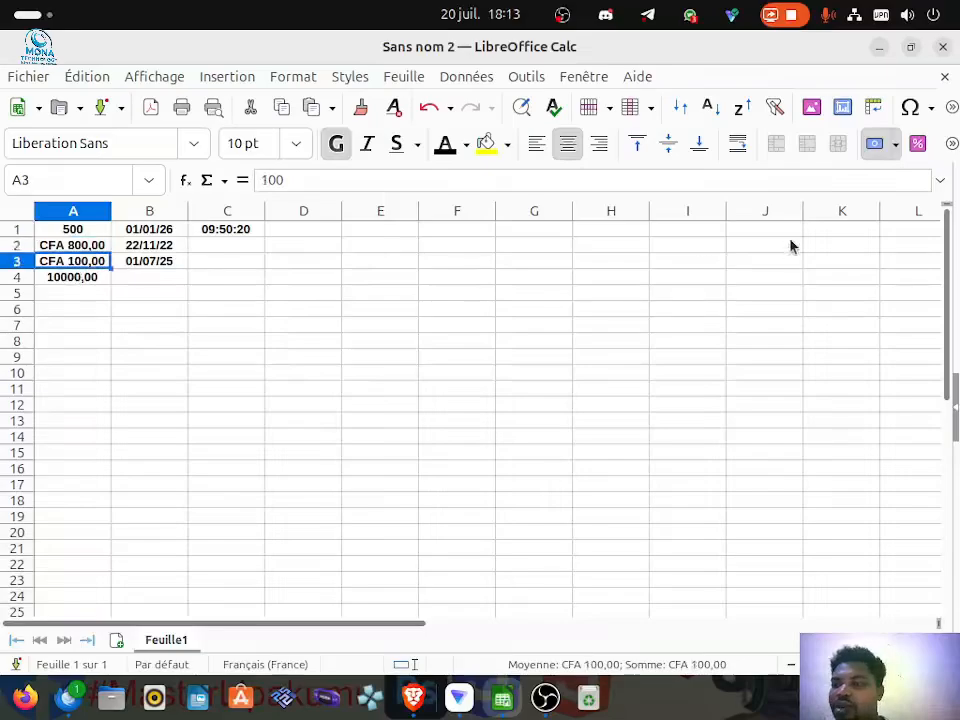
{"action": "left_click", "coordinate": [896, 146]}
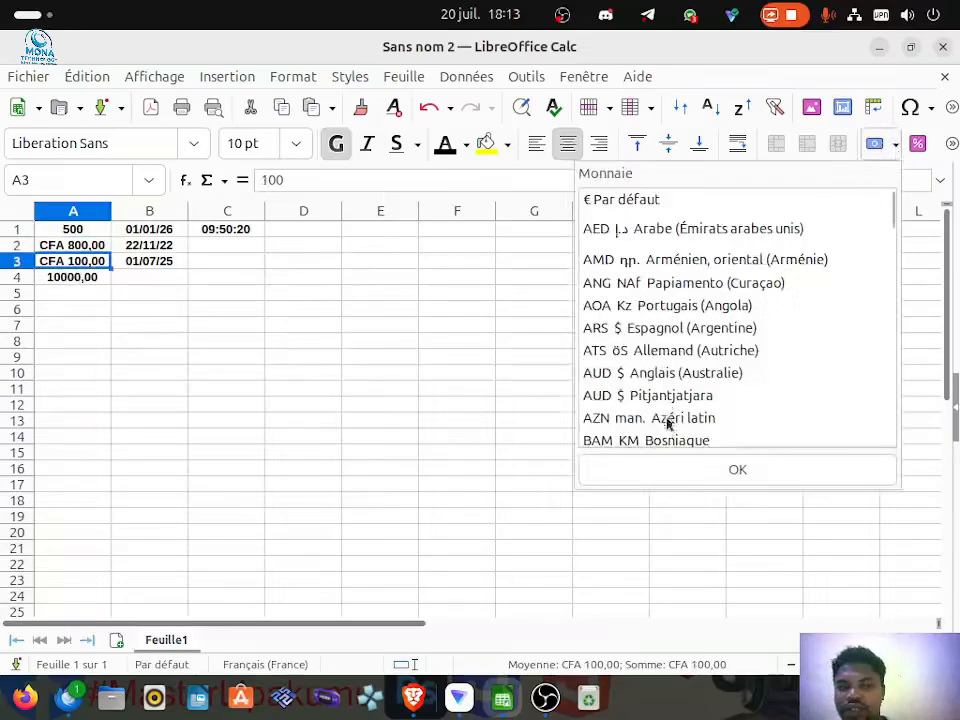
{"action": "left_click", "coordinate": [61, 370]}
Format the number in cell A1 as currency using EUR € Français (France)
{"action": "left_click", "coordinate": [76, 234]}
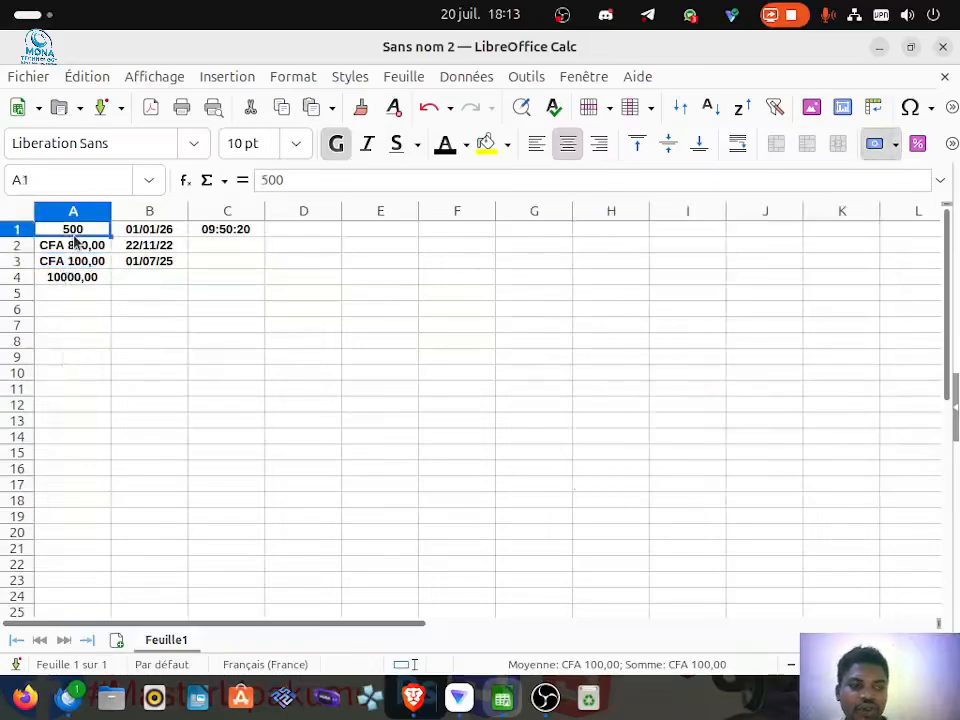
{"action": "left_click", "coordinate": [896, 146]}
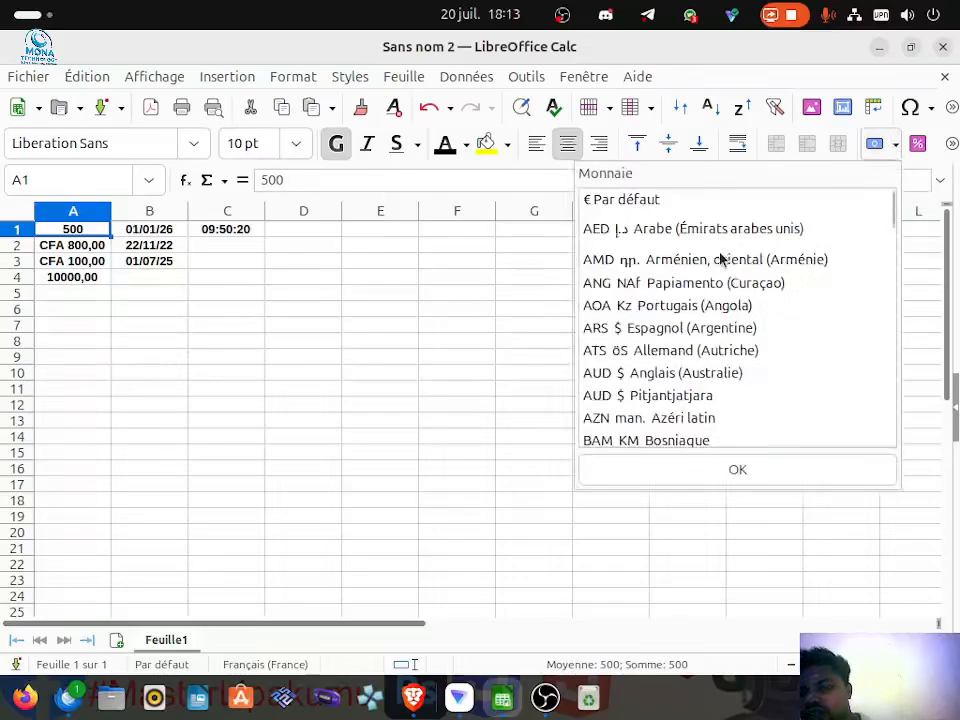
{"action": "scroll", "coordinate": [722, 258], "scroll_direction": "down", "scroll_amount": 3}
{"action": "scroll", "coordinate": [720, 258], "scroll_direction": "down", "scroll_amount": 20}
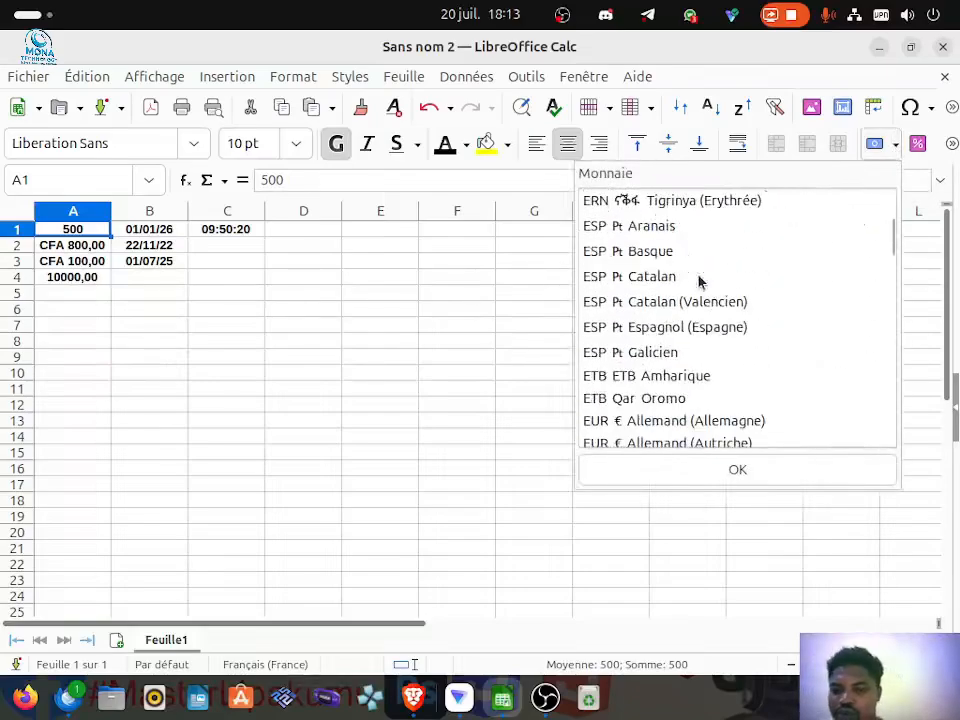
{"action": "scroll", "coordinate": [698, 282], "scroll_direction": "down", "scroll_amount": 12}
{"action": "scroll", "coordinate": [698, 282], "scroll_direction": "up", "scroll_amount": 5}
{"action": "scroll", "coordinate": [698, 282], "scroll_direction": "up", "scroll_amount": 3}
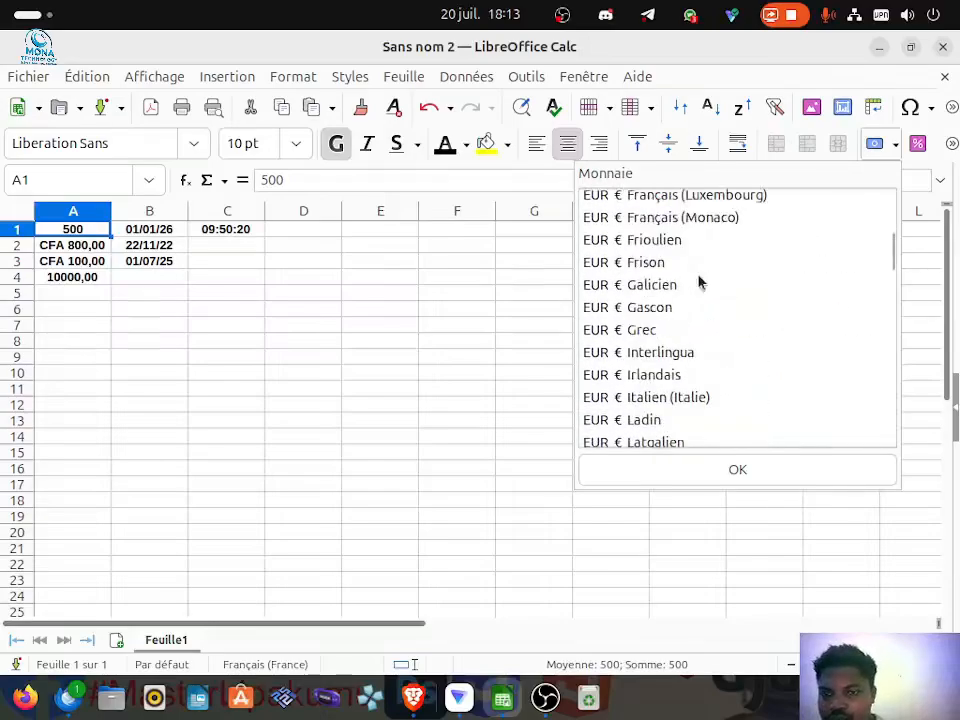
{"action": "scroll", "coordinate": [698, 282], "scroll_direction": "up", "scroll_amount": 1}
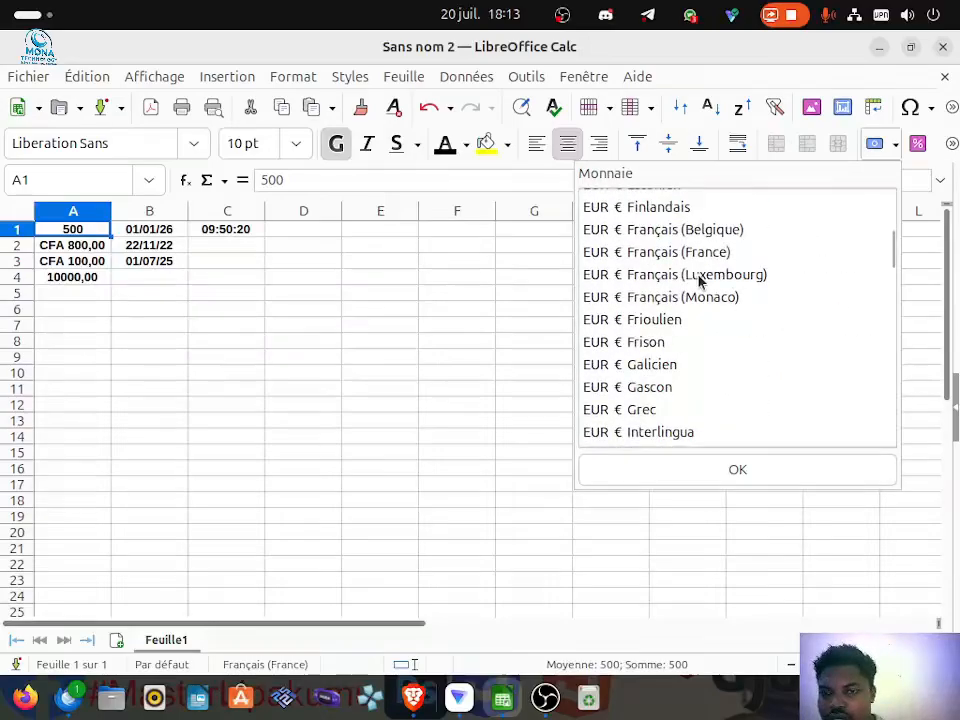
{"action": "left_click", "coordinate": [637, 256]}
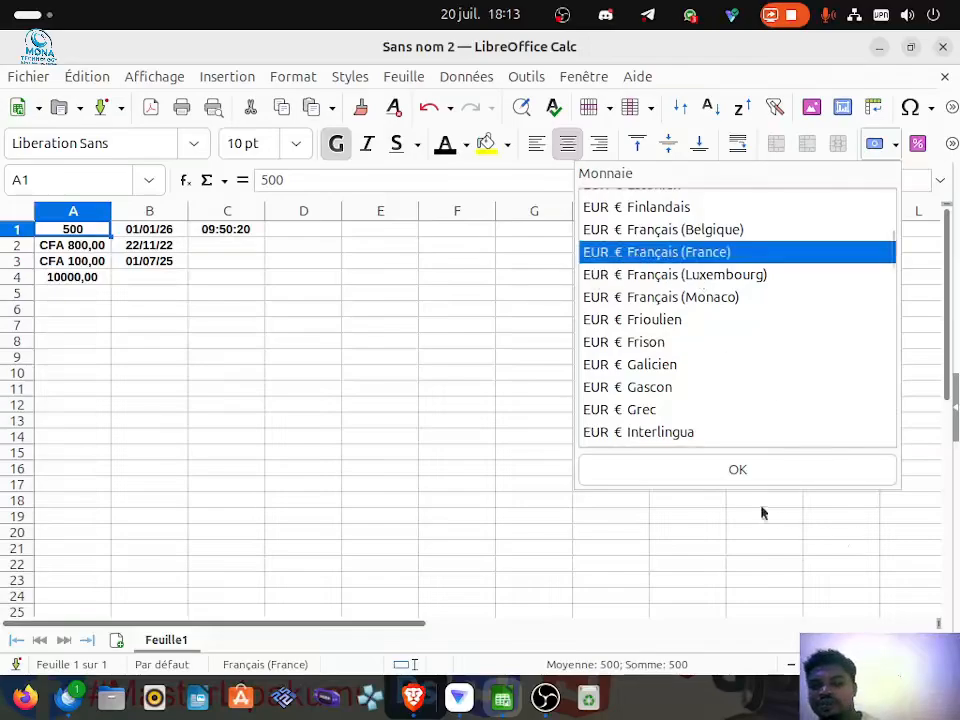
{"action": "left_click", "coordinate": [676, 472]}
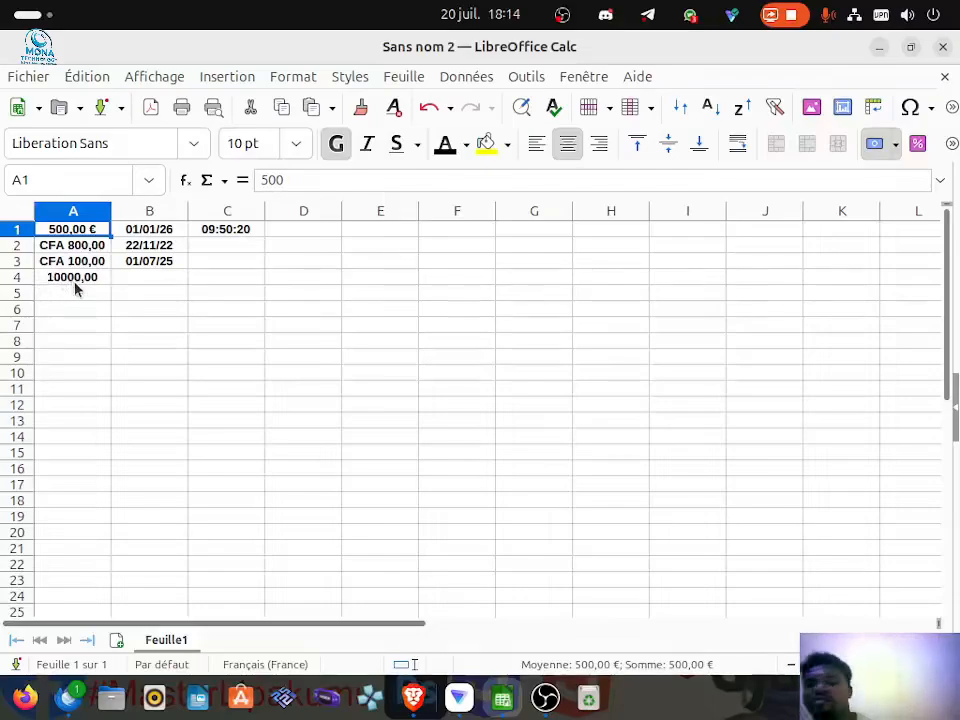
Look at the date formats offered for cells B1:B3 in the cell formatting options and close them without applying a change
{"action": "left_click_drag", "start_coordinate": [145, 231], "coordinate": [163, 261]}
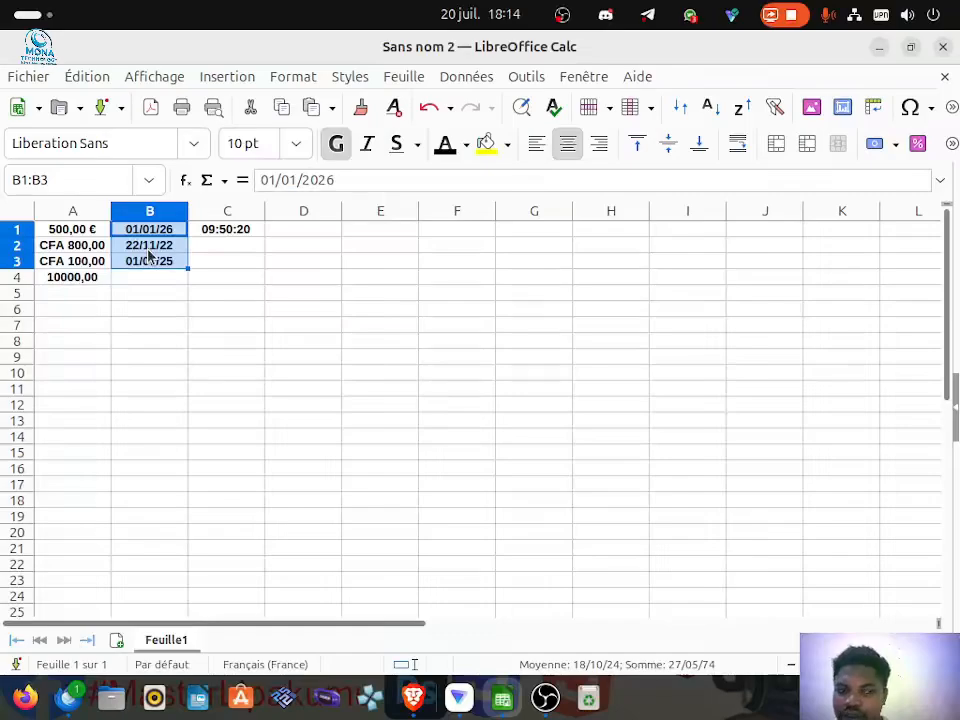
{"action": "right_click", "coordinate": [148, 255]}
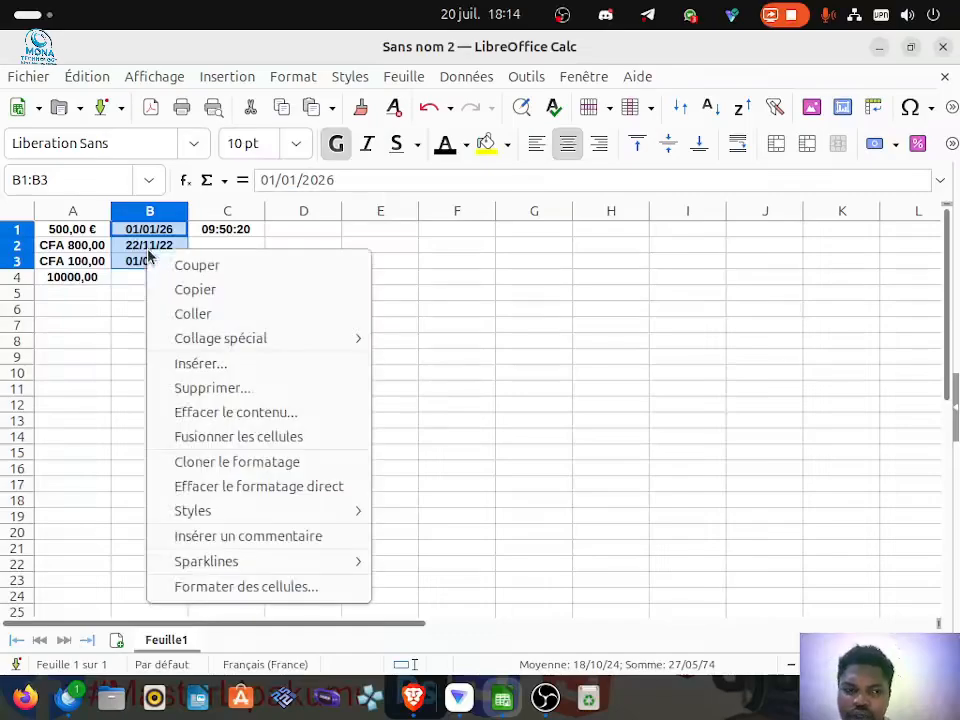
{"action": "left_click", "coordinate": [220, 588]}
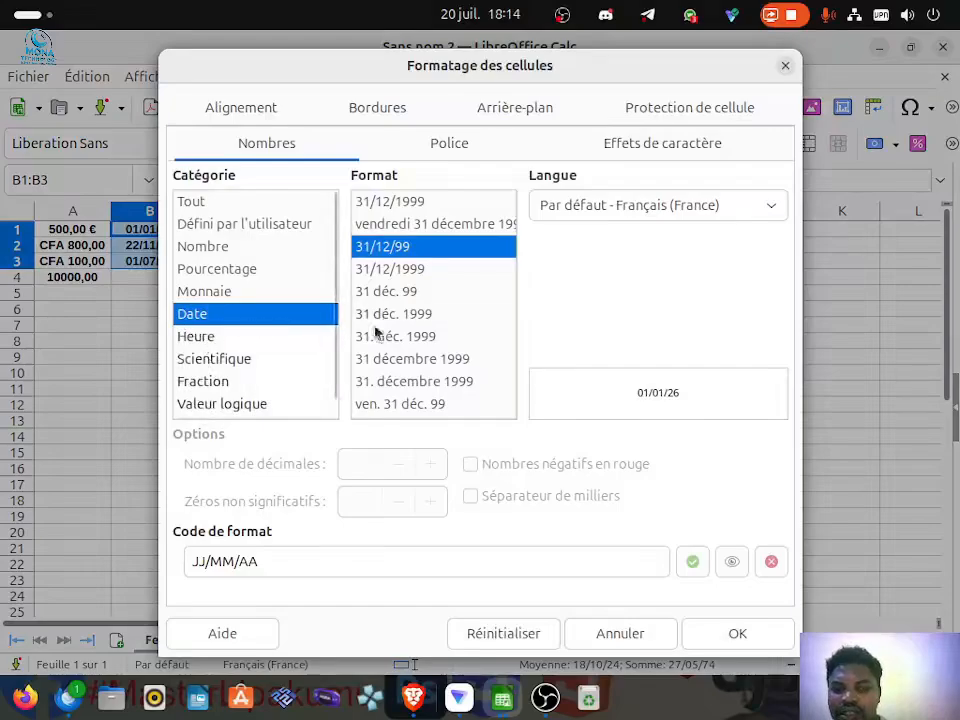
{"action": "mouse_move", "coordinate": [514, 231]}
{"action": "left_mouse_down"}
{"action": "mouse_move", "coordinate": [508, 446]}
{"action": "mouse_move", "coordinate": [500, 235]}
{"action": "mouse_move", "coordinate": [510, 422]}
{"action": "mouse_move", "coordinate": [510, 230]}
{"action": "left_mouse_up"}
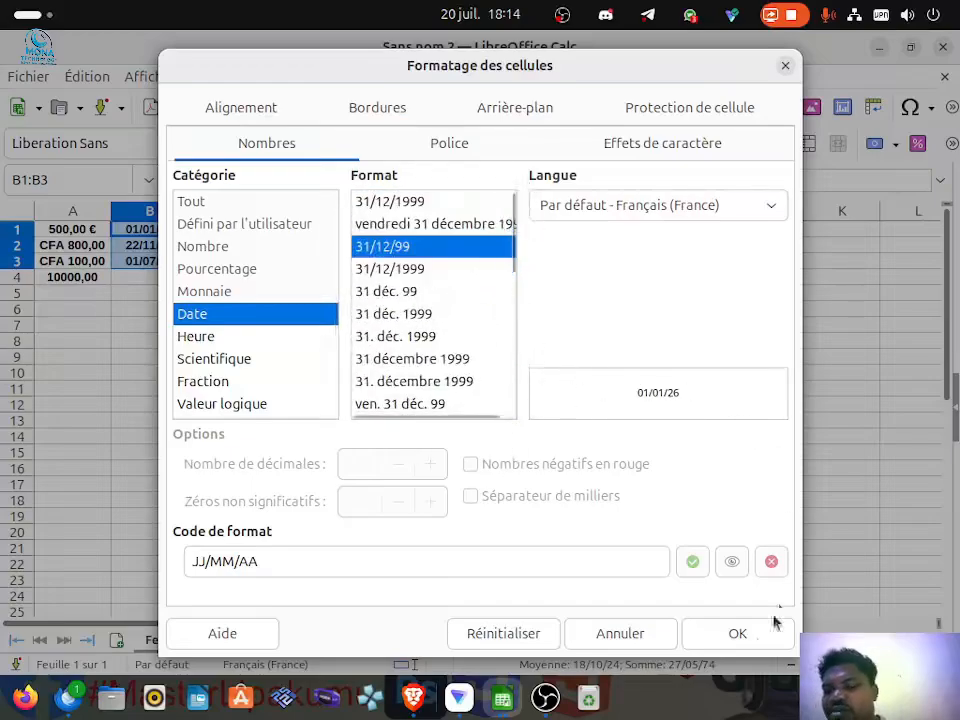
{"action": "left_click", "coordinate": [785, 65]}
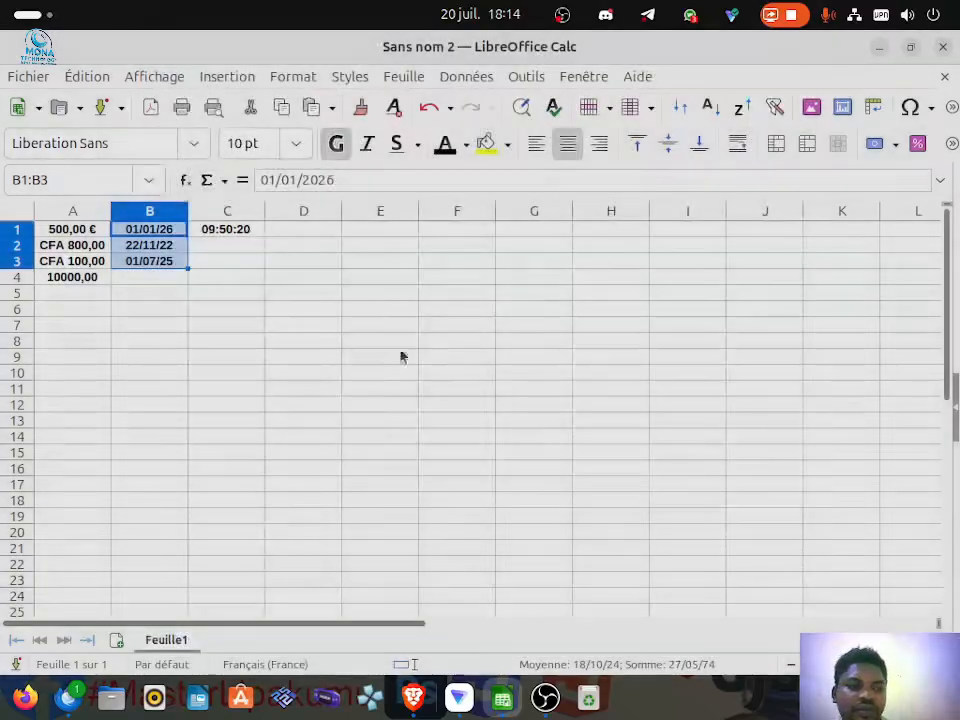
{"action": "left_click", "coordinate": [57, 244]}
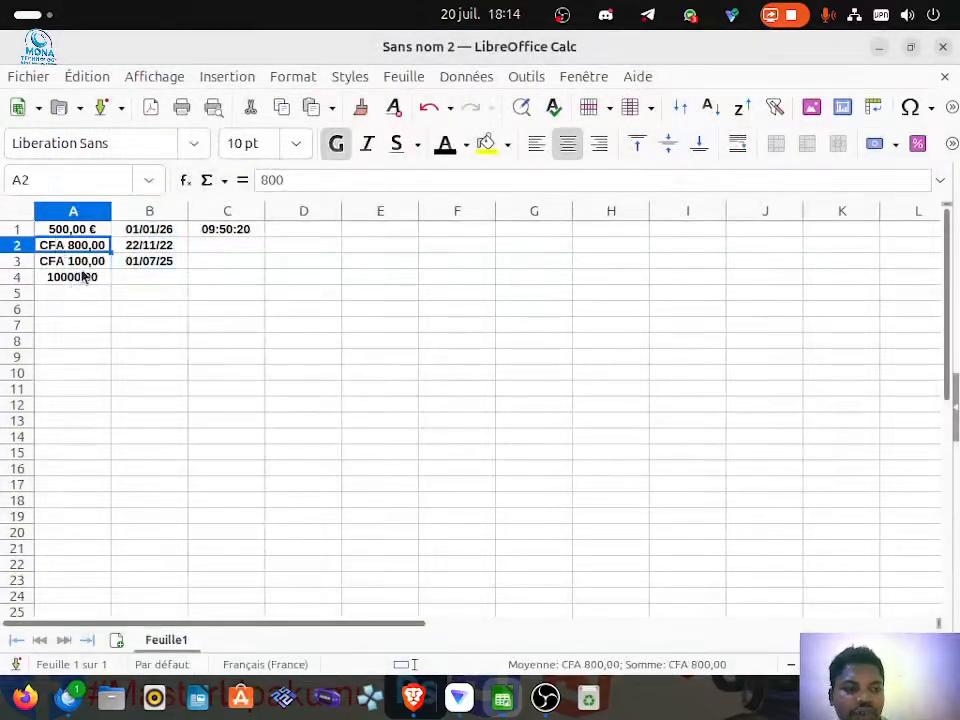
{"action": "key", "text": "Down"}
{"action": "key", "text": "Down"}
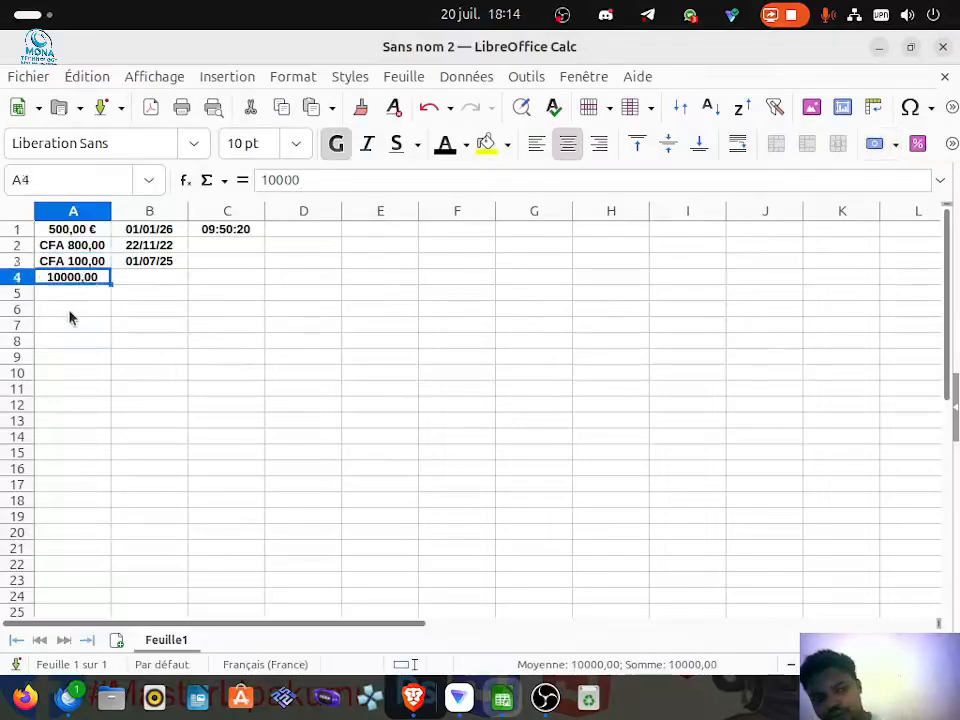
{"action": "left_click", "coordinate": [77, 245]}
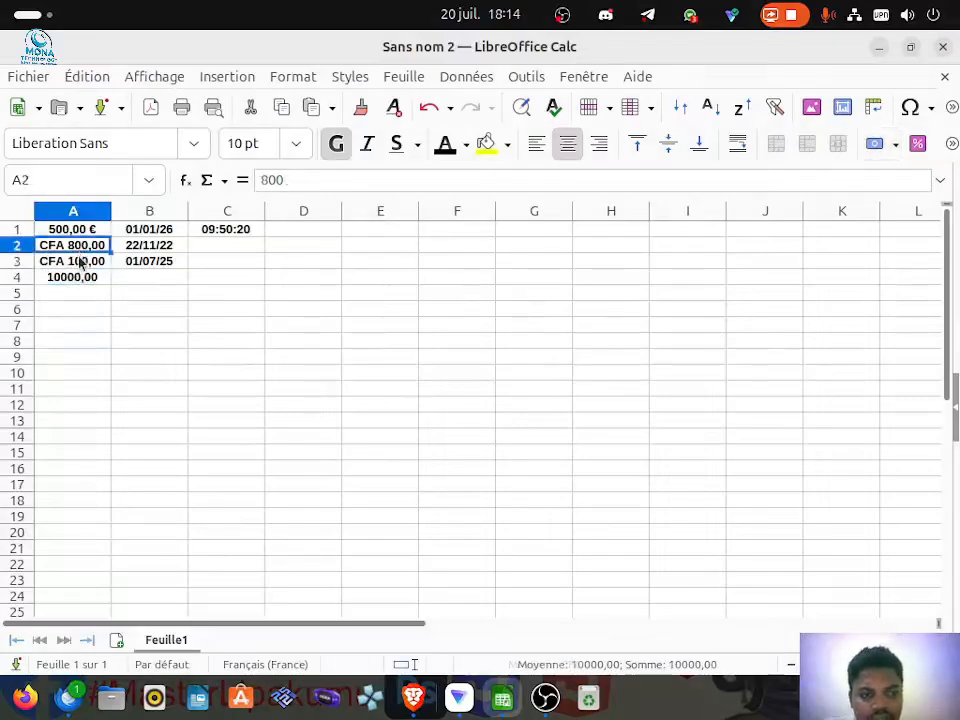
{"action": "left_click", "coordinate": [79, 261]}
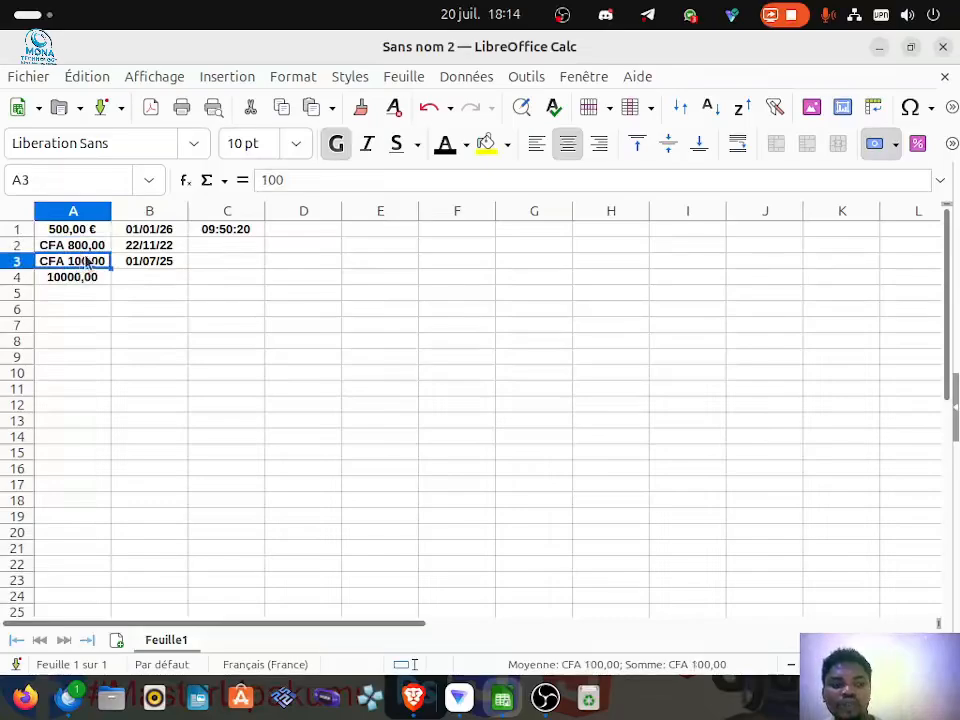
Change the value in cell A2 to 350
{"action": "left_click", "coordinate": [78, 248]}
{"action": "double_click", "coordinate": [93, 250]}
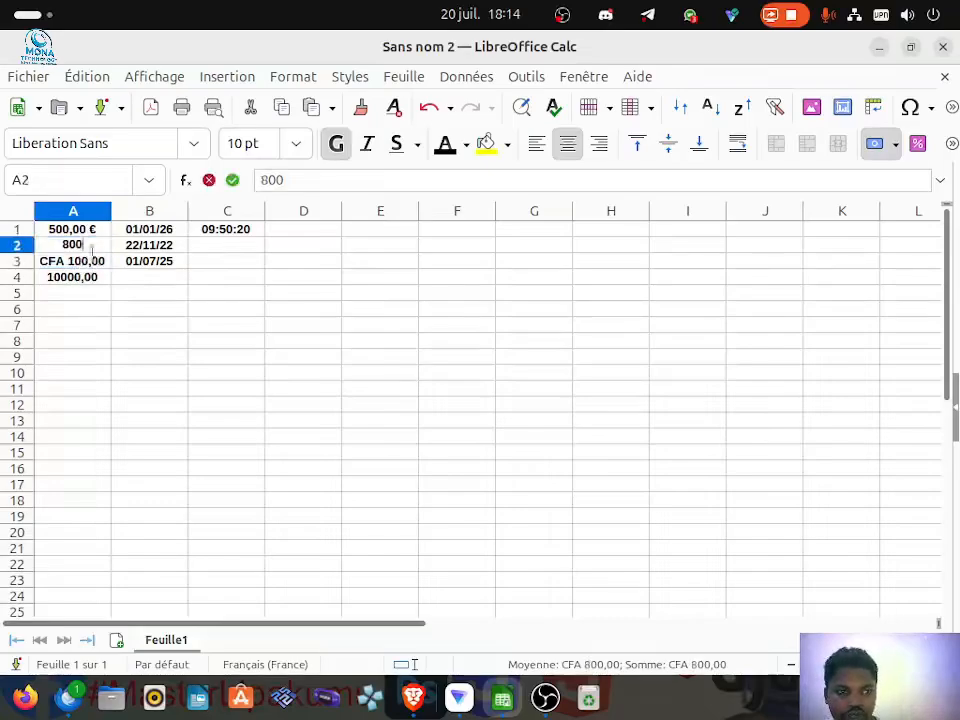
{"action": "key", "text": "BackSpace"}
{"action": "key", "text": "BackSpace"}
{"action": "key", "text": "BackSpace"}
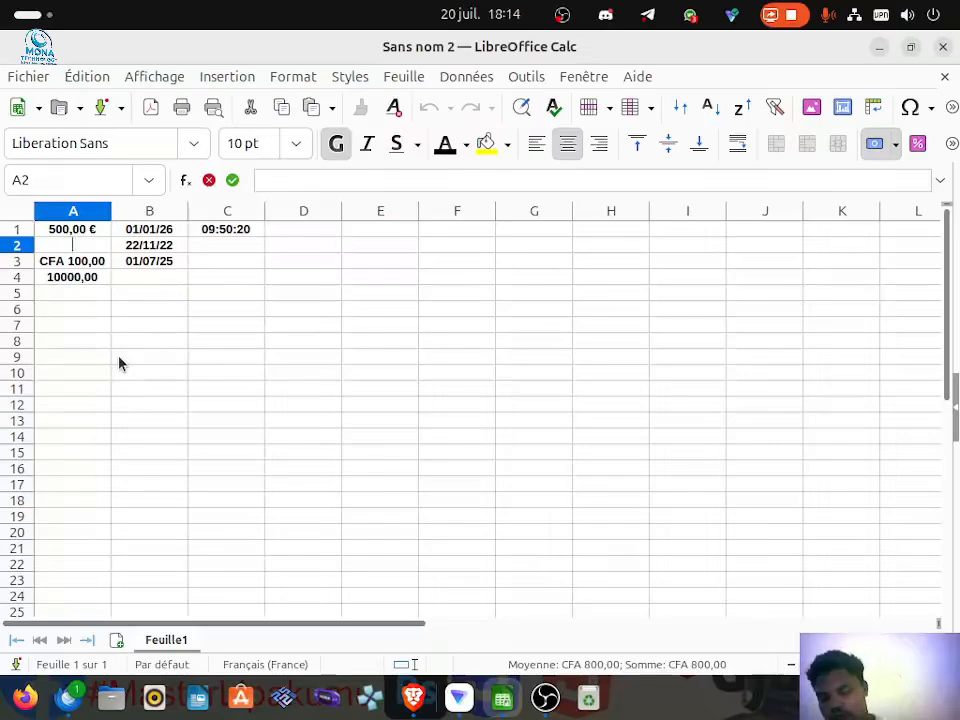
{"action": "type", "text": "350"}
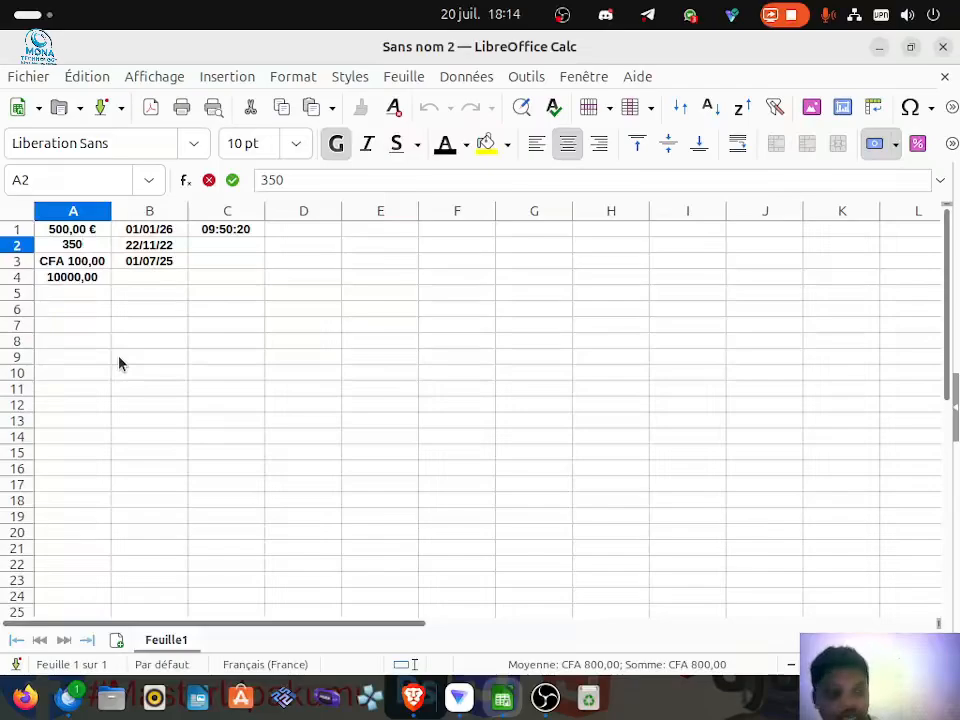
{"action": "key", "text": "Return"}
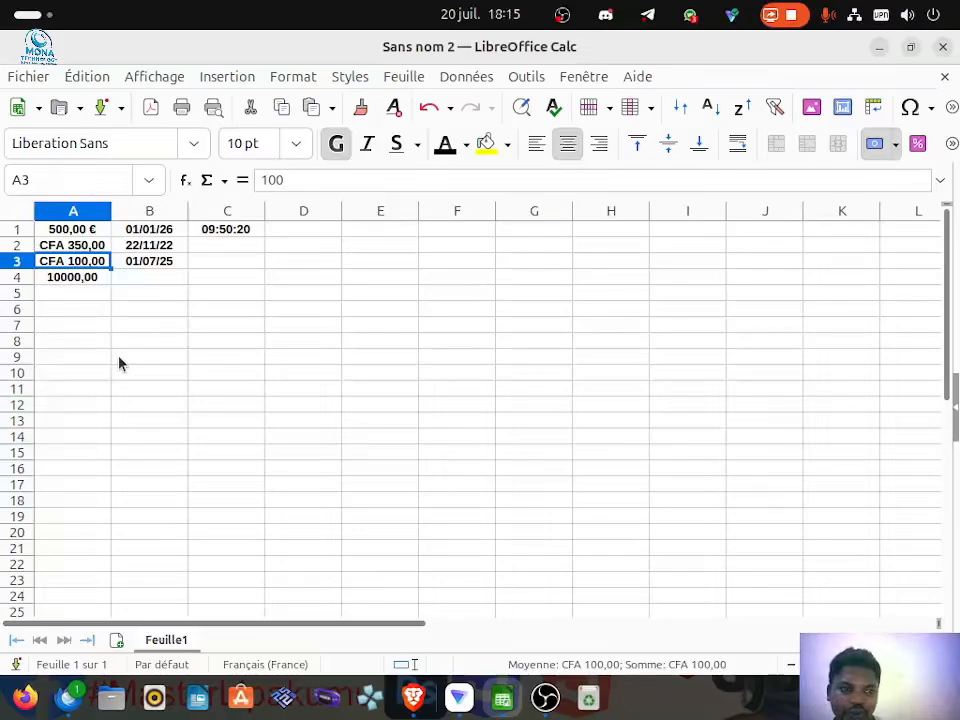
Calculate the sum of the CFA amounts in cell B8 with the formula =SOMME(A2:A3)
{"action": "left_click", "coordinate": [222, 279]}
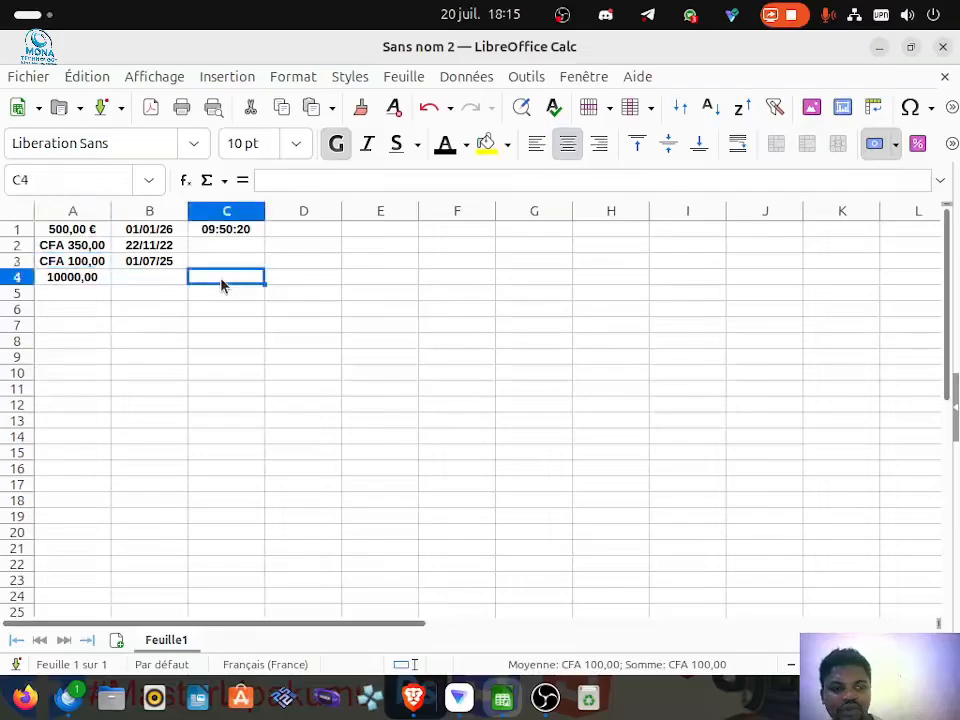
{"action": "left_click", "coordinate": [224, 300]}
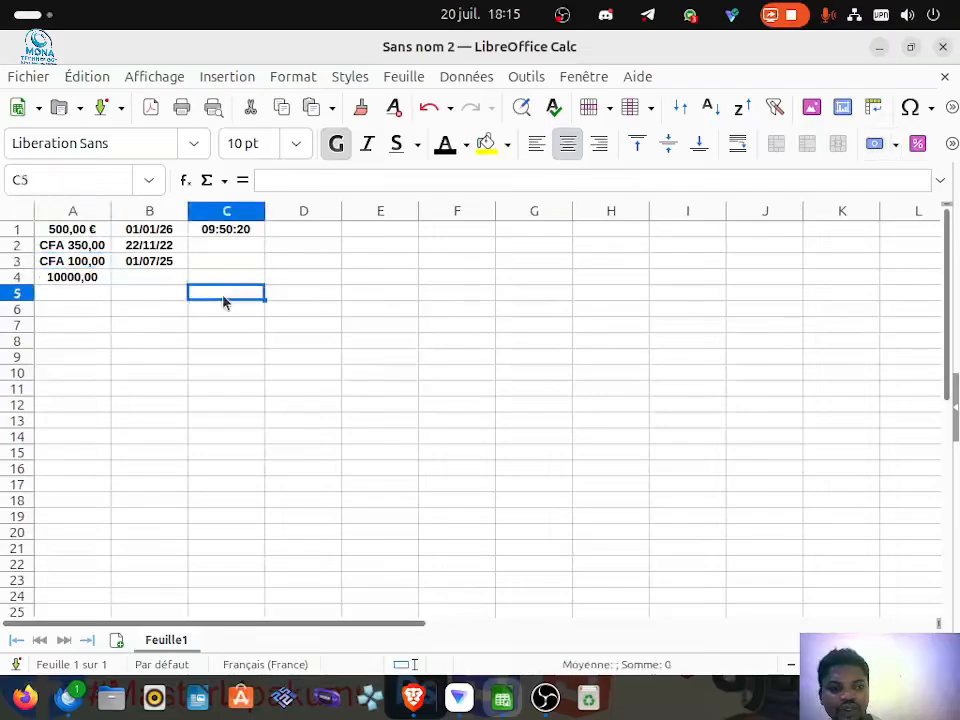
{"action": "left_click", "coordinate": [148, 345]}
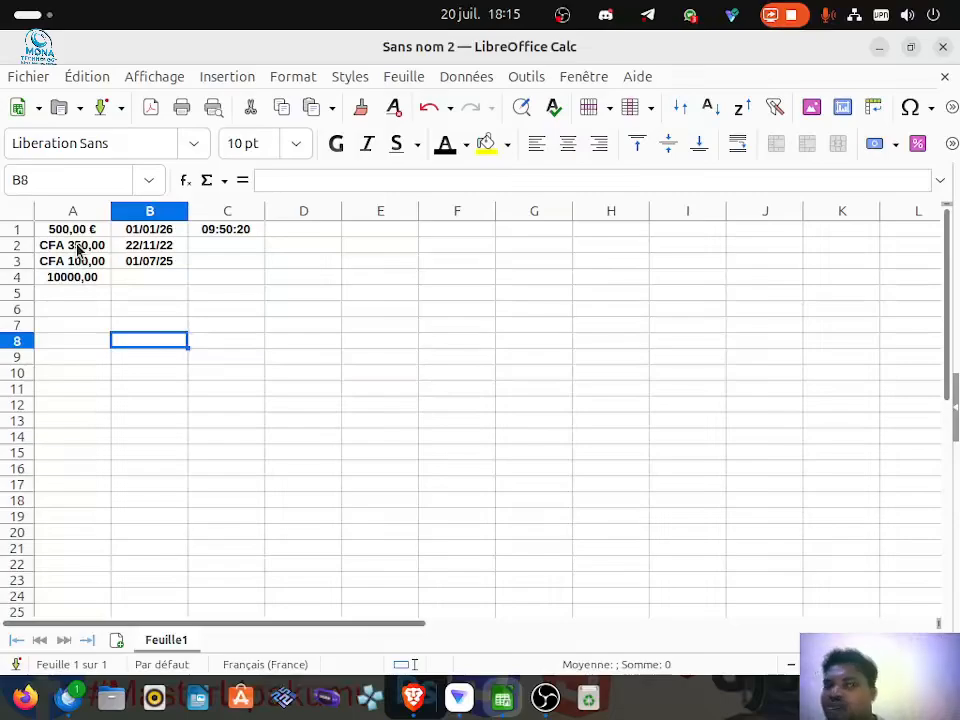
{"action": "right_click", "coordinate": [134, 347]}
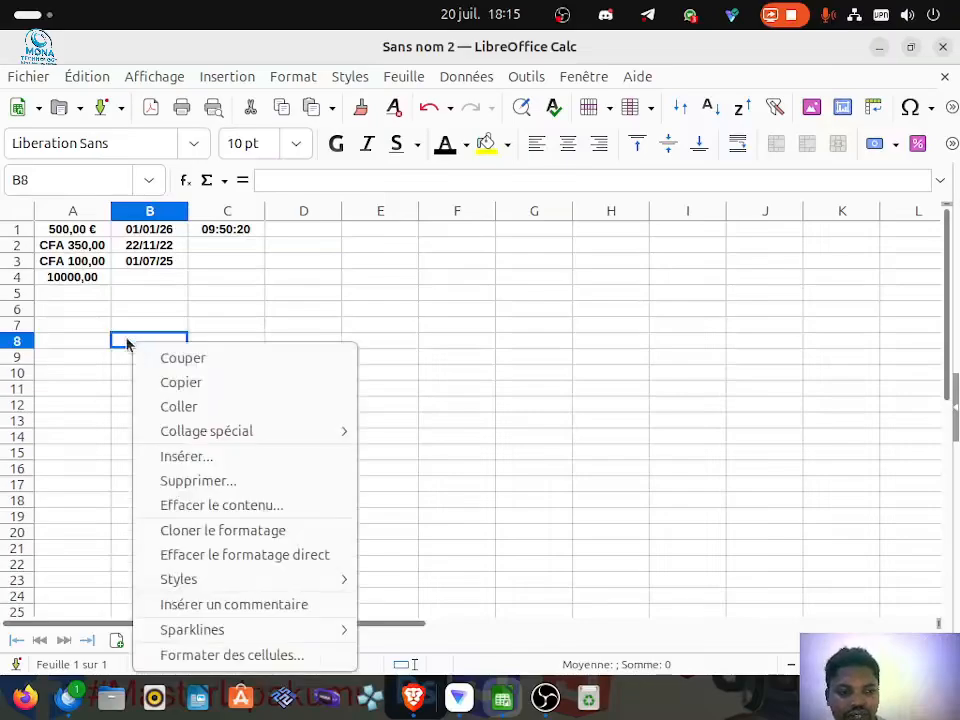
{"action": "left_click", "coordinate": [150, 334]}
{"action": "left_click", "coordinate": [222, 183]}
{"action": "left_click", "coordinate": [220, 209]}
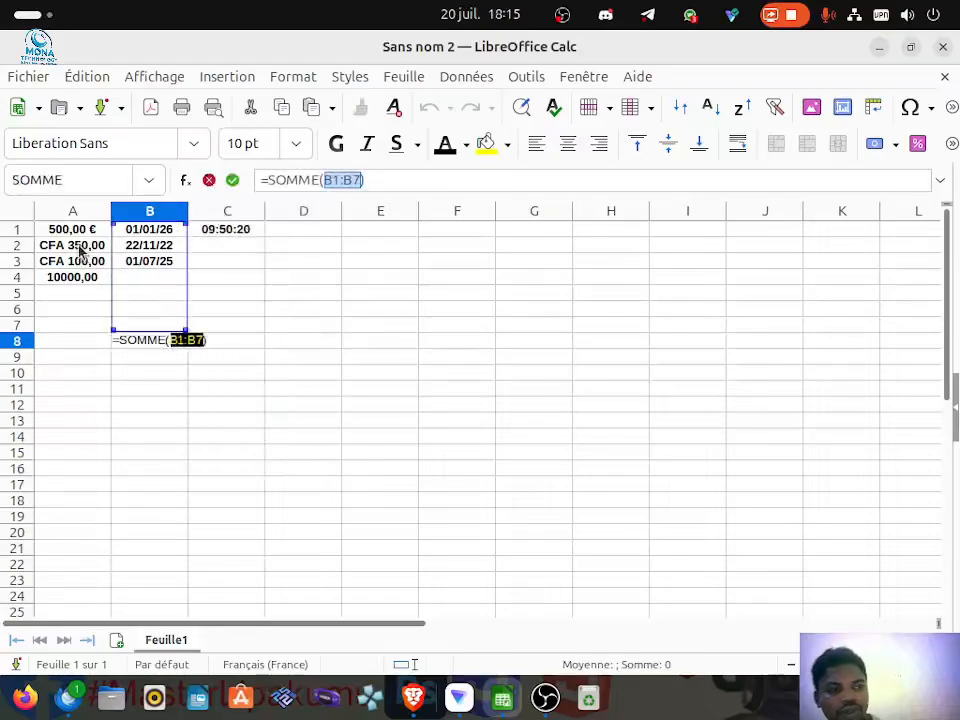
{"action": "left_click", "coordinate": [80, 250]}
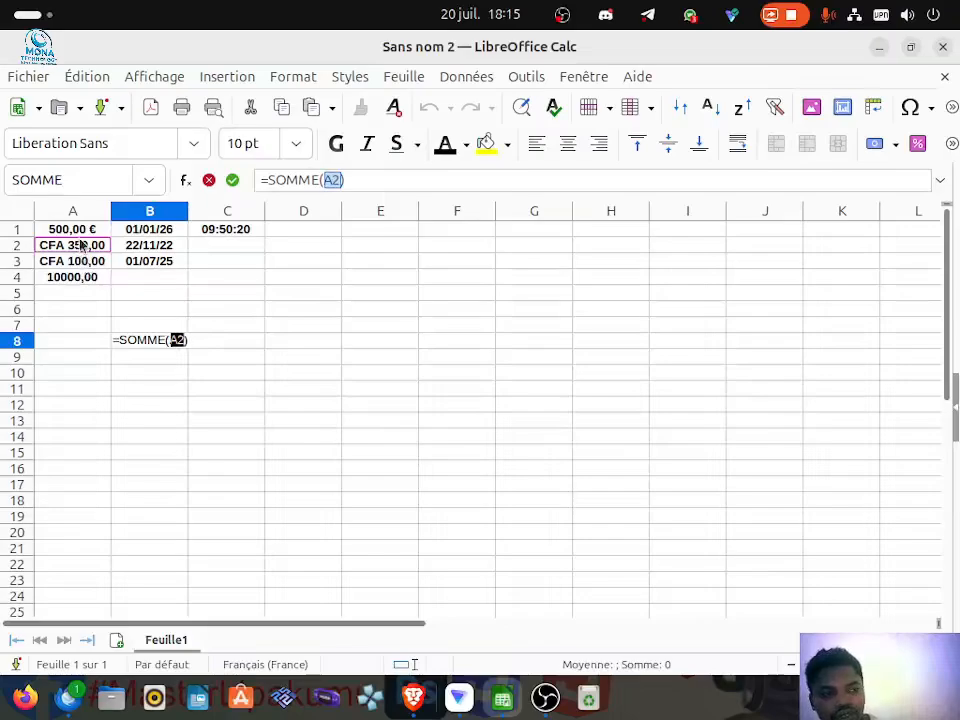
{"action": "left_click_drag", "start_coordinate": [79, 244], "coordinate": [82, 263]}
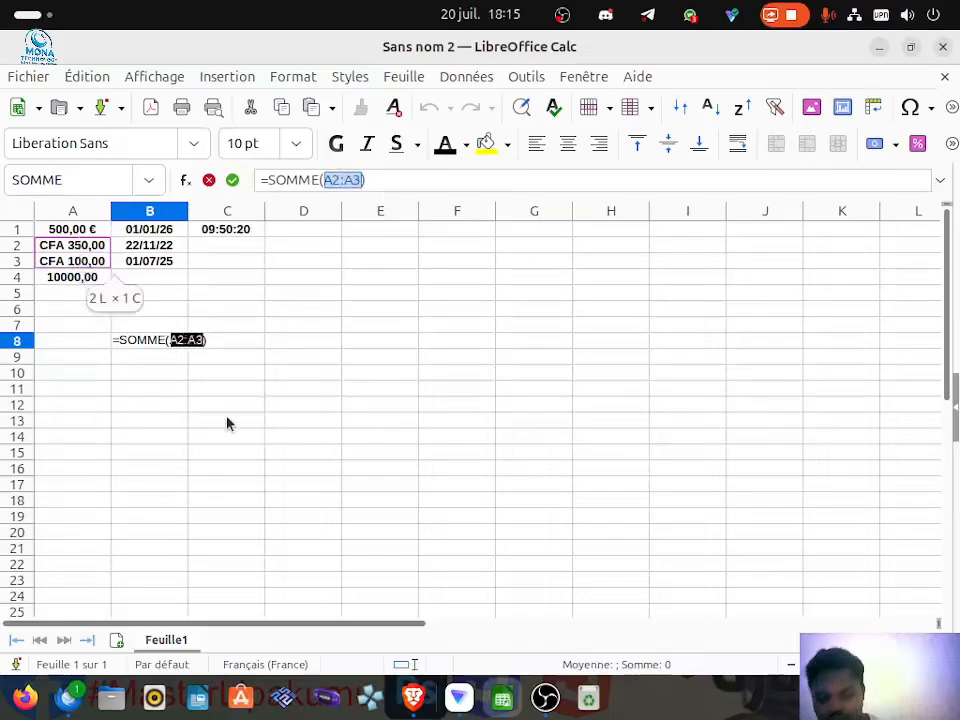
{"action": "key", "text": "Return"}
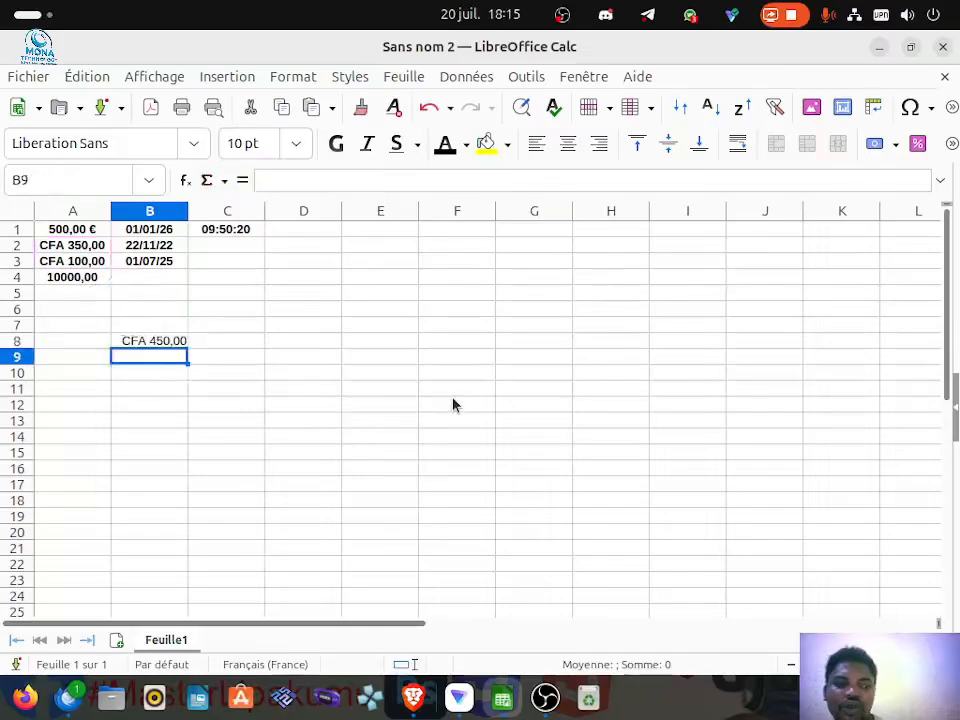
Review the CFA amounts in A2 and A3 and the sum formula in cell B8
{"action": "left_click", "coordinate": [208, 362]}
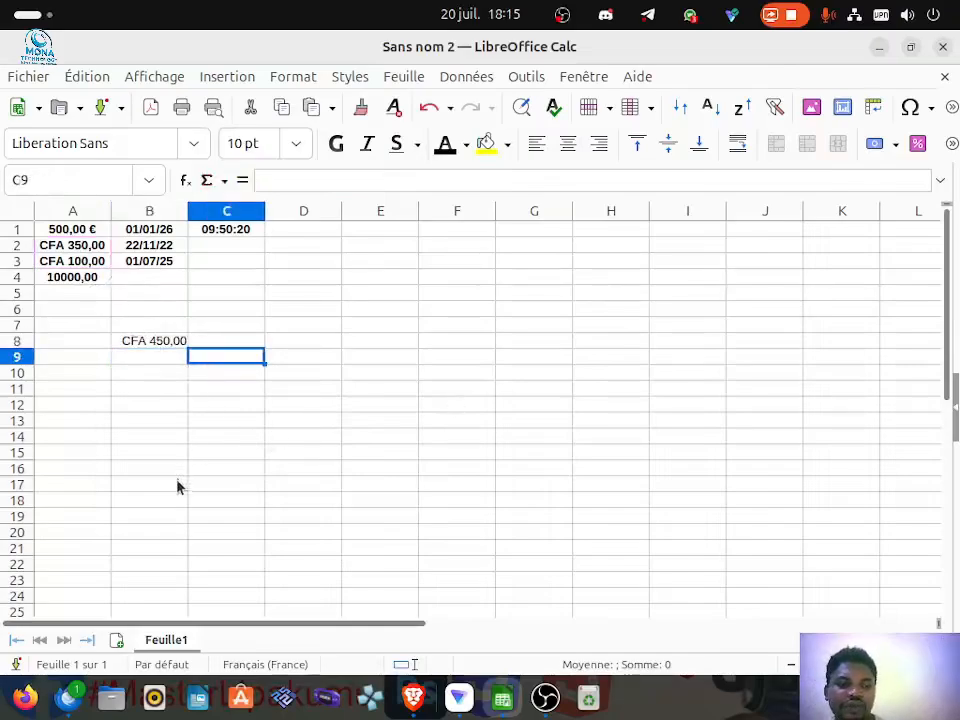
{"action": "left_click", "coordinate": [308, 456]}
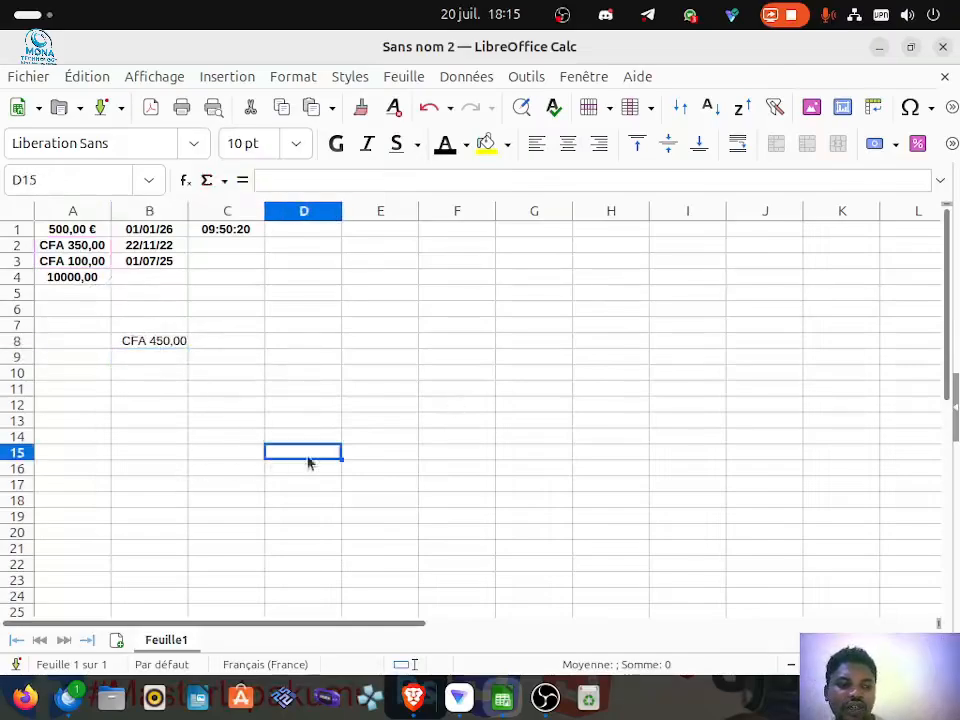
{"action": "left_click", "coordinate": [75, 249]}
{"action": "left_click", "coordinate": [71, 265]}
{"action": "left_click", "coordinate": [76, 251]}
{"action": "left_click", "coordinate": [77, 265]}
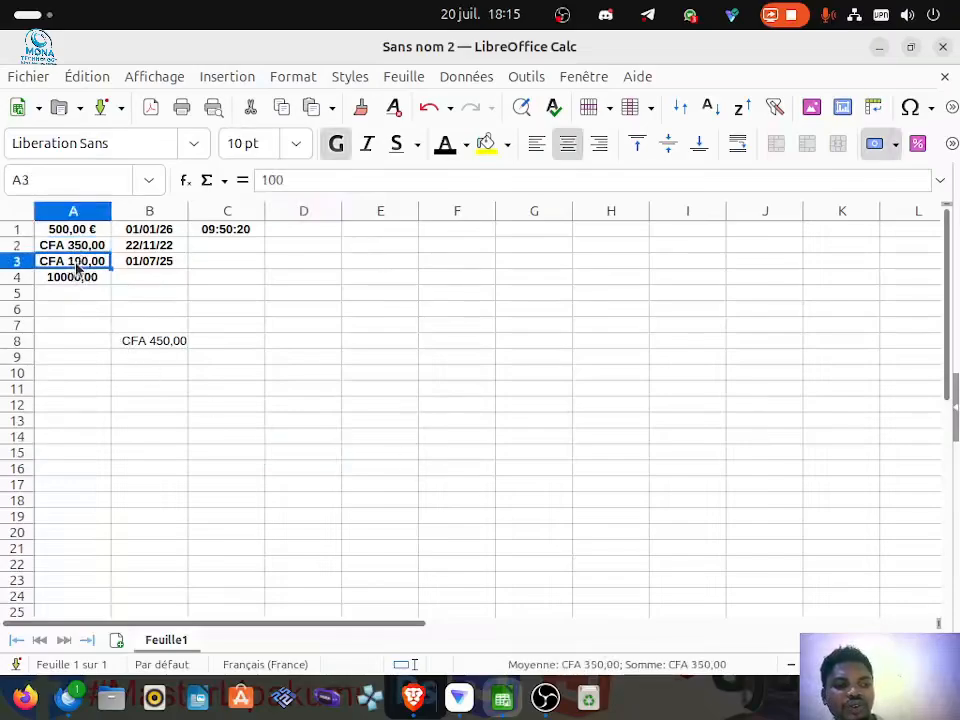
{"action": "left_click", "coordinate": [150, 346]}
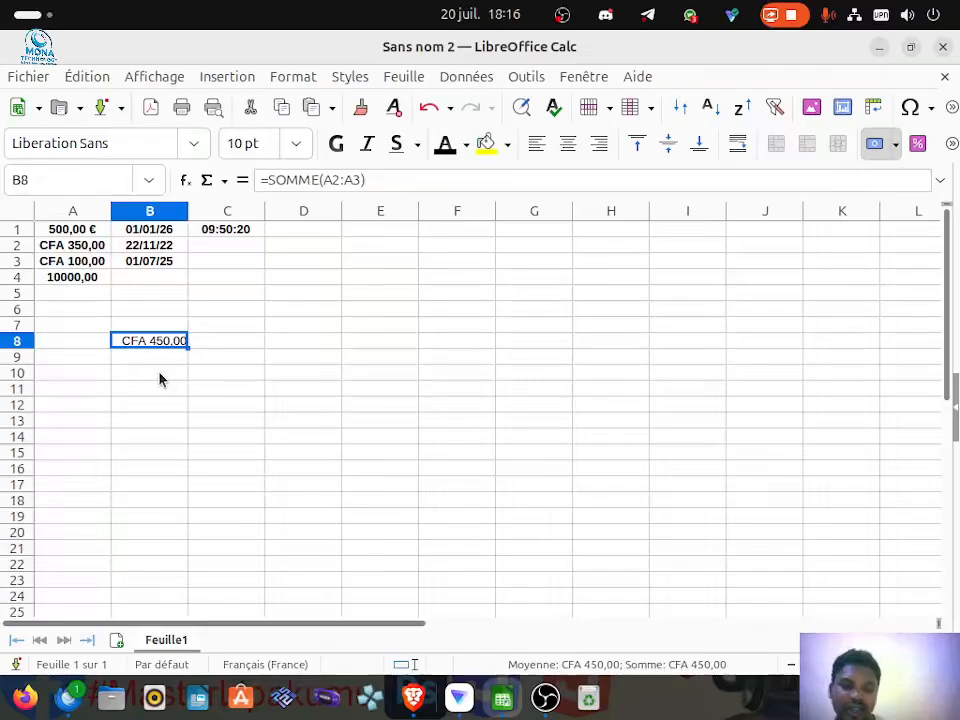
{"action": "left_click", "coordinate": [381, 330]}
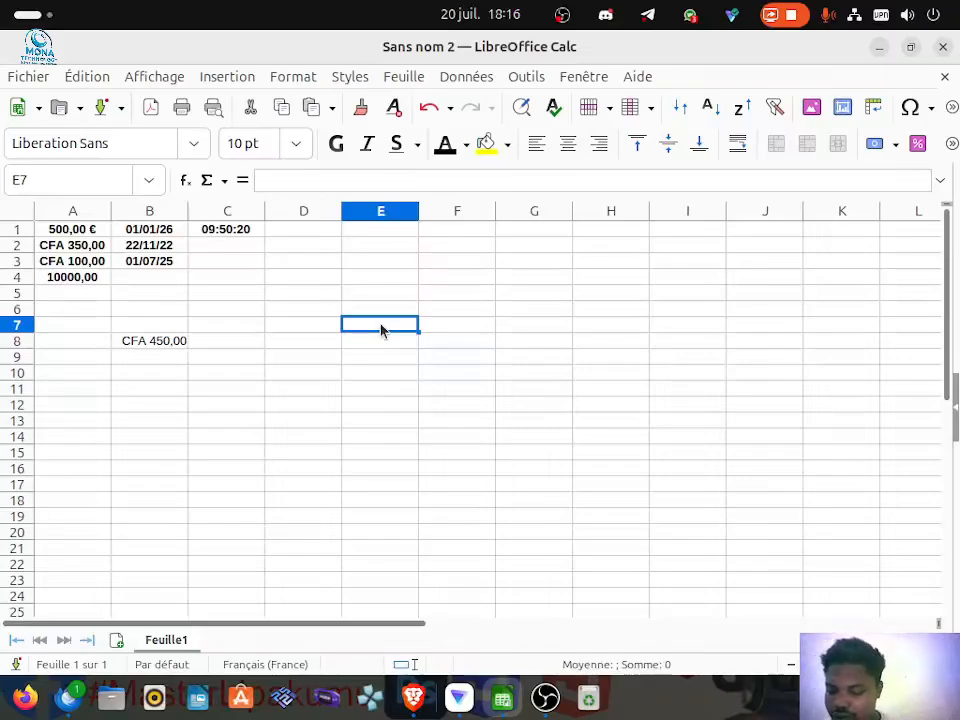
Enter the number 122 in cell E7 and keep that cell selected
{"action": "type", "text": "122"}
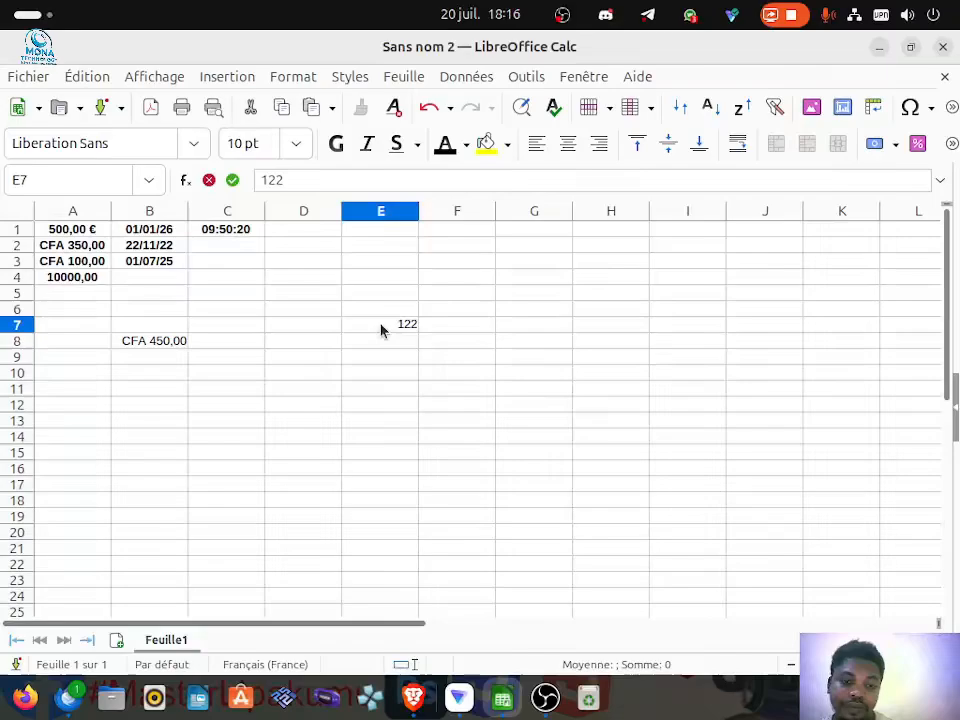
{"action": "right_click", "coordinate": [381, 330]}
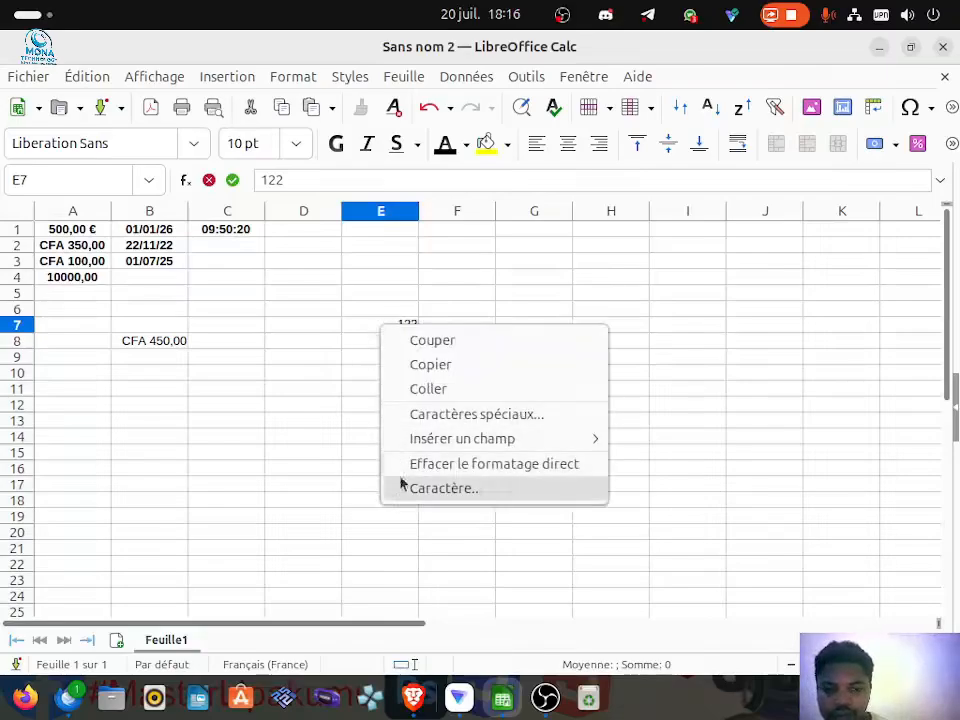
{"action": "left_click", "coordinate": [362, 467]}
{"action": "left_click", "coordinate": [376, 342]}
{"action": "left_click", "coordinate": [380, 327]}
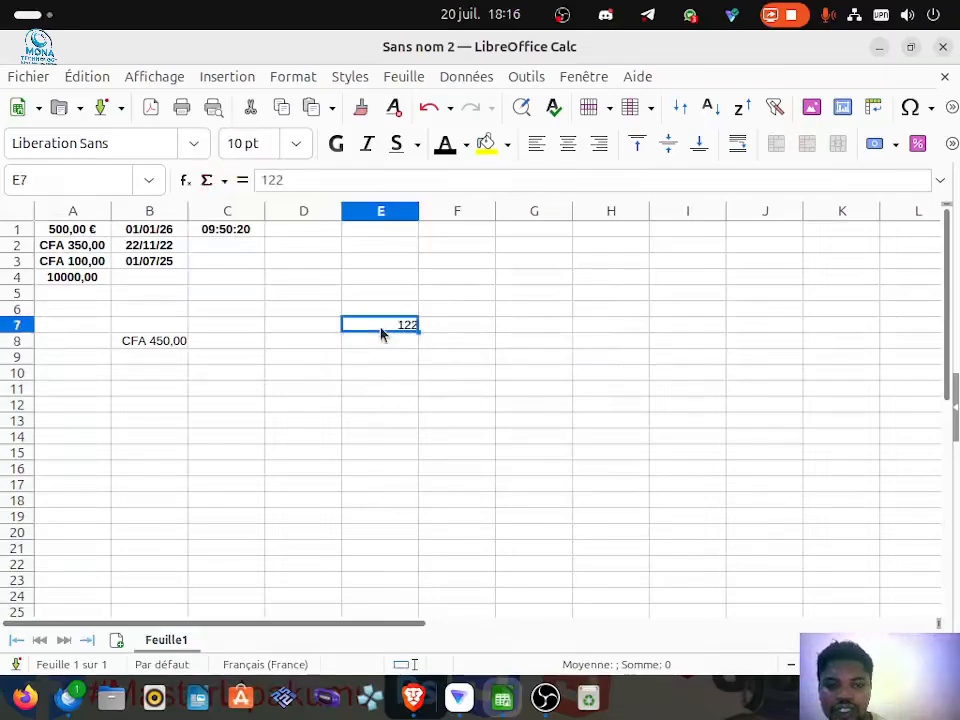
Format cell E7 as currency with the XOF F Français (Sénégal) format
{"action": "right_click", "coordinate": [380, 328]}
{"action": "left_click", "coordinate": [432, 640]}
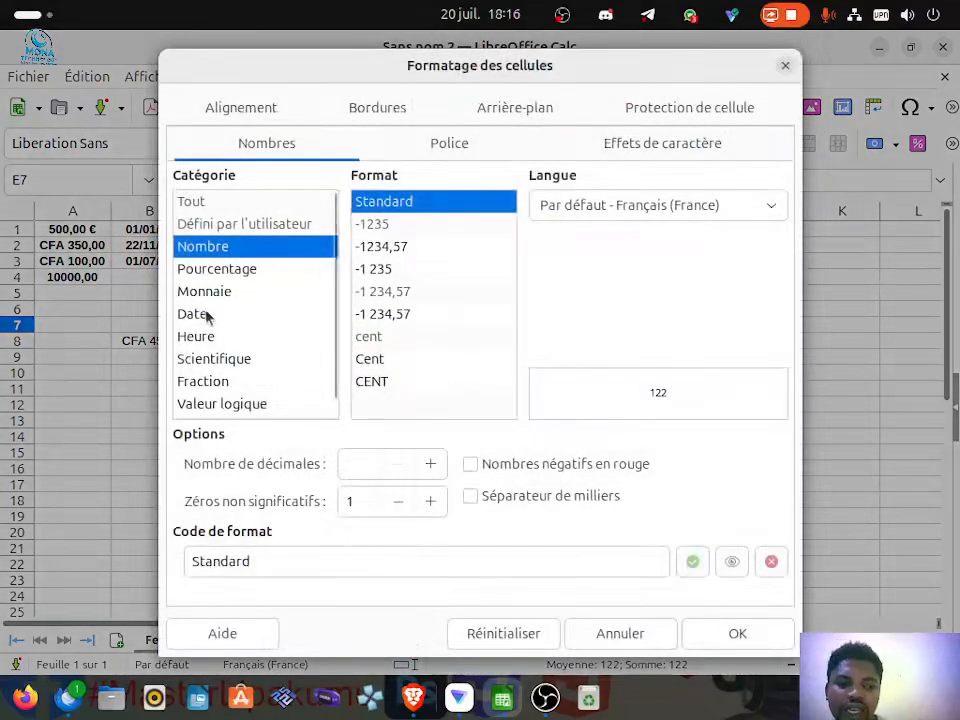
{"action": "left_click", "coordinate": [204, 291]}
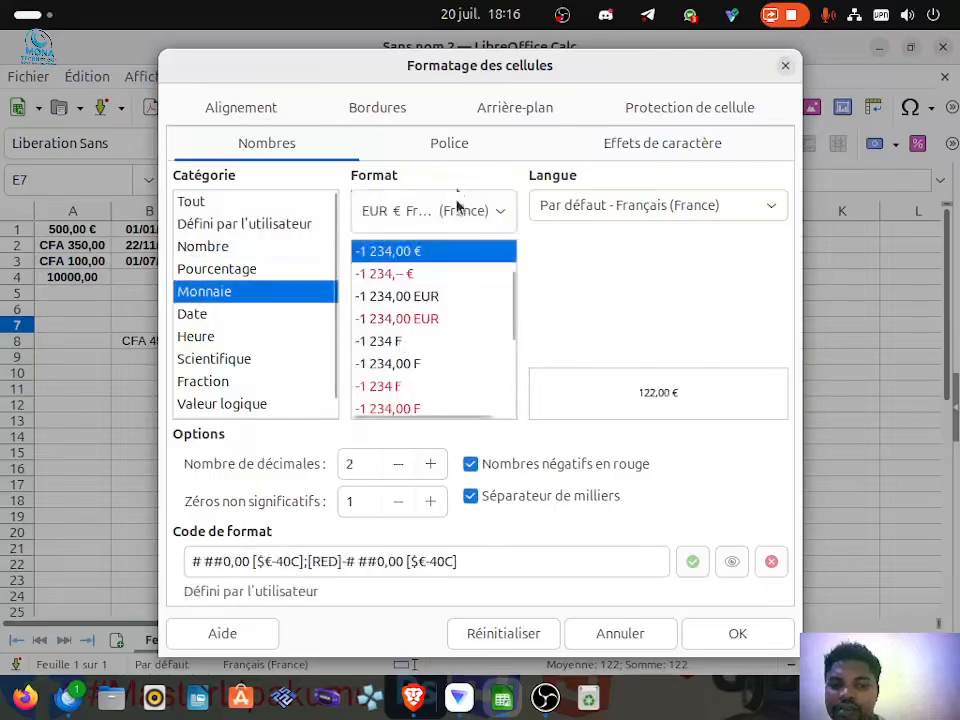
{"action": "left_click", "coordinate": [474, 216]}
{"action": "scroll", "coordinate": [459, 576], "scroll_direction": "down", "scroll_amount": 15}
{"action": "scroll", "coordinate": [459, 580], "scroll_direction": "down", "scroll_amount": 20}
{"action": "scroll", "coordinate": [457, 617], "scroll_direction": "down", "scroll_amount": 20}
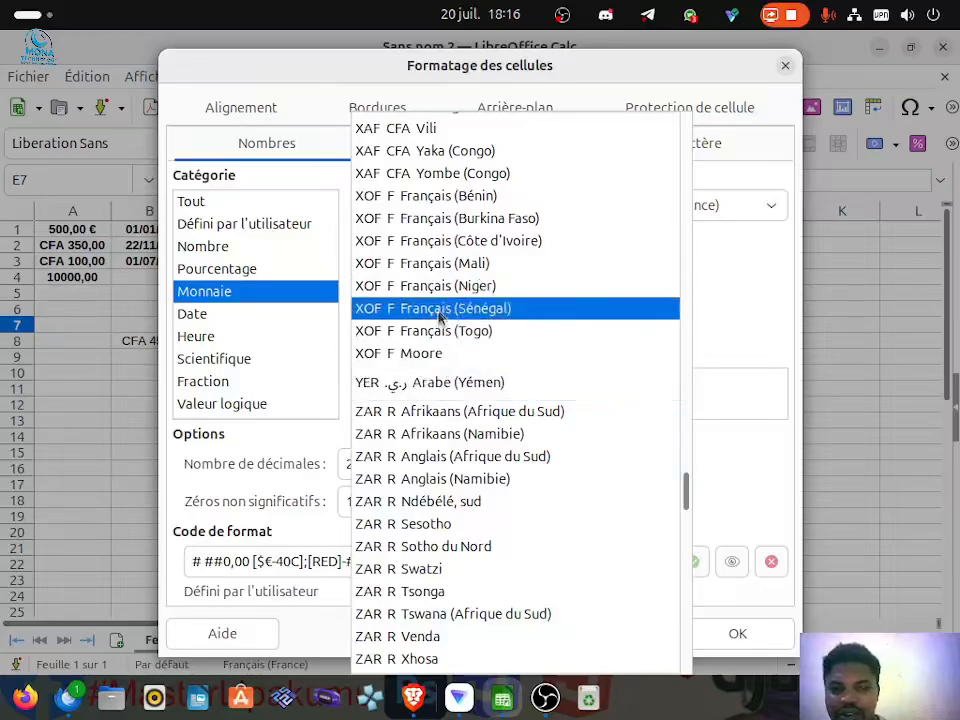
{"action": "left_click", "coordinate": [476, 314]}
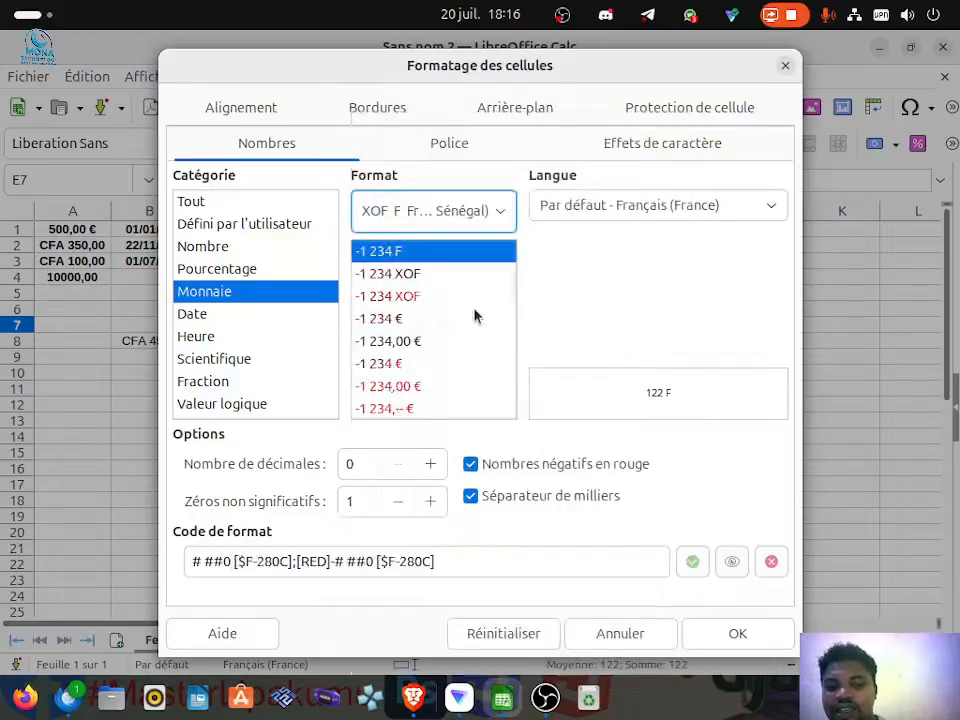
{"action": "left_click", "coordinate": [727, 637]}
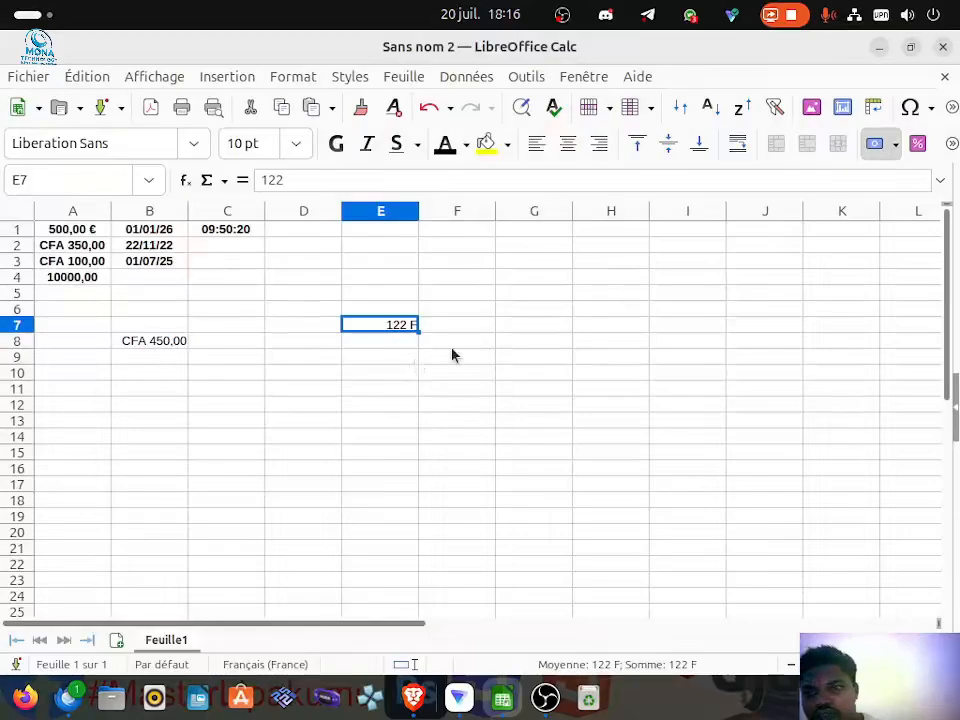
Change the value in cell E7 to 75
{"action": "double_click", "coordinate": [401, 330]}
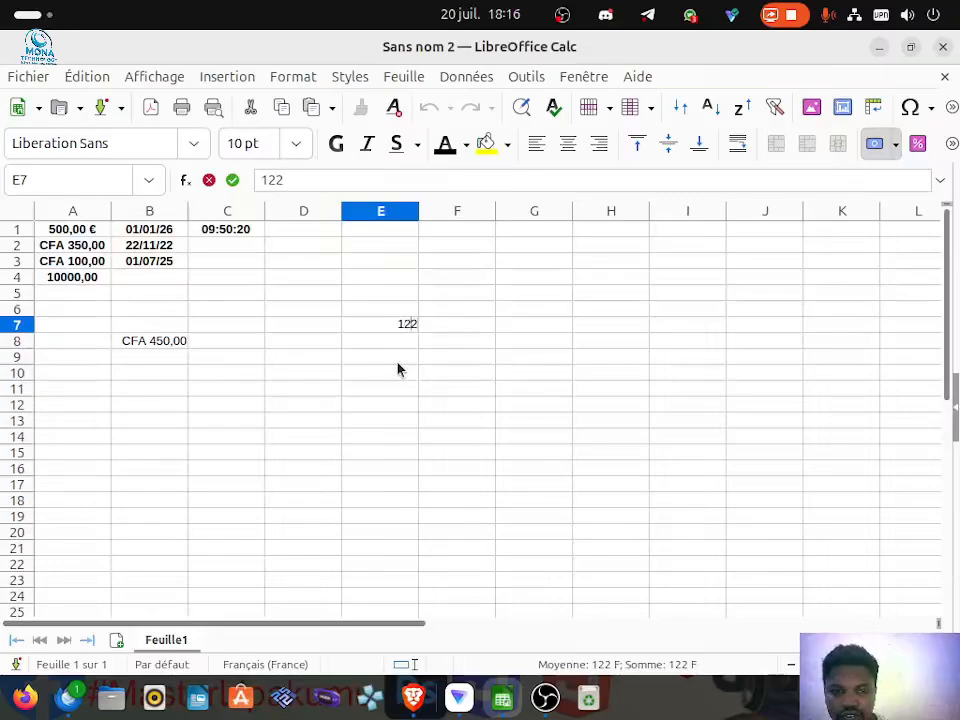
{"action": "key", "text": "BackSpace"}
{"action": "key", "text": "BackSpace"}
{"action": "key", "text": "BackSpace"}
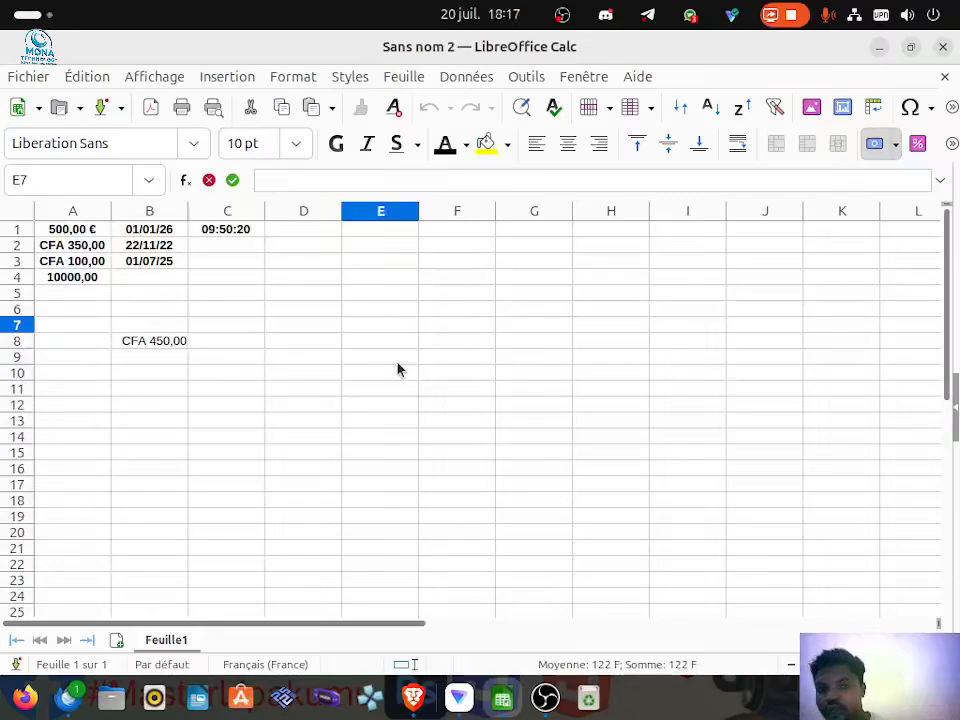
{"action": "type", "text": "75"}
{"action": "key", "text": "Return"}
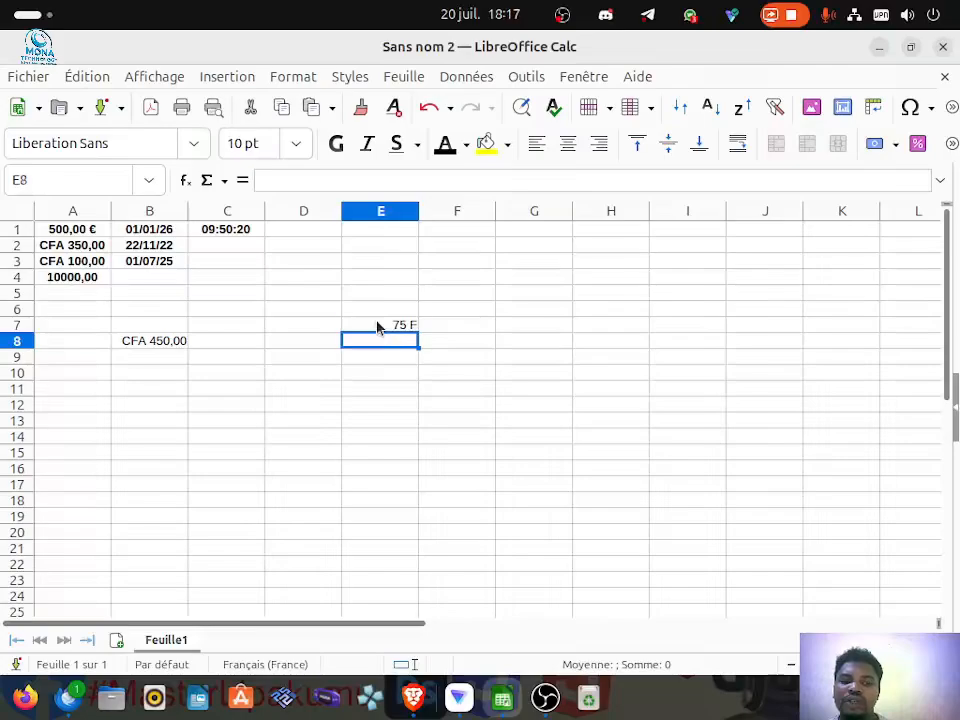
Clear cell E7 completely with the Tout supprimer option, including its currency format, and enter 15 in it
{"action": "left_click", "coordinate": [379, 325]}
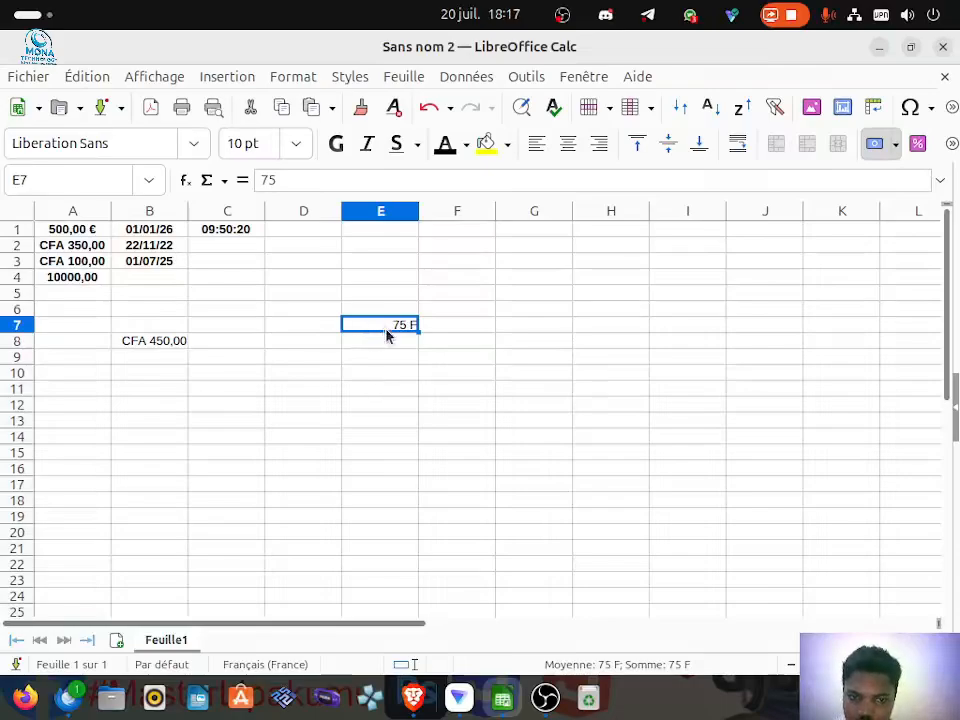
{"action": "right_click", "coordinate": [388, 336]}
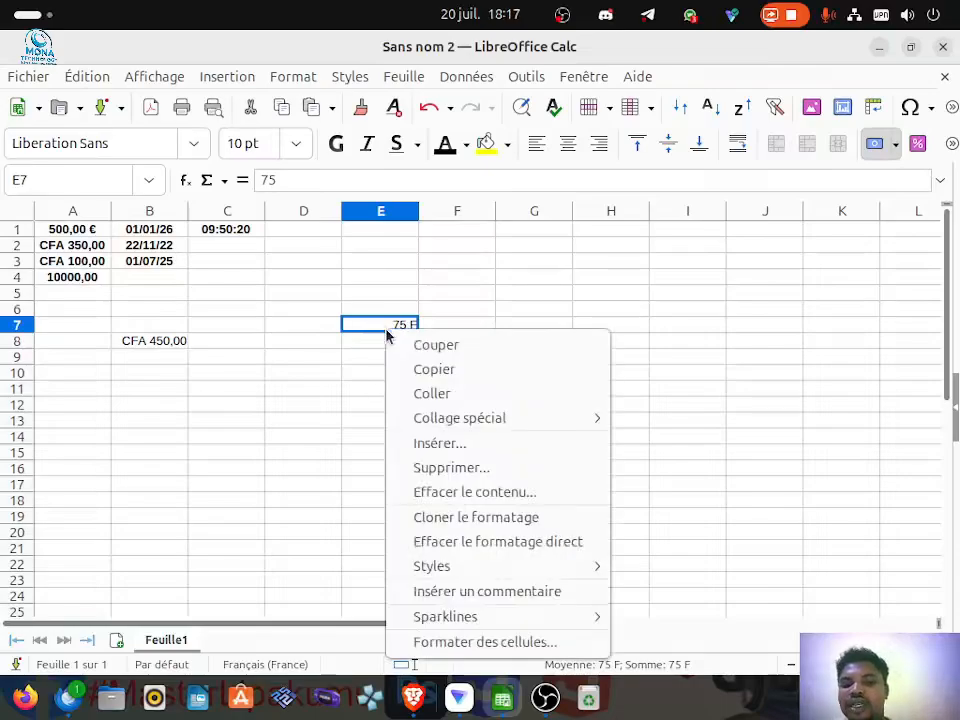
{"action": "left_click", "coordinate": [466, 497]}
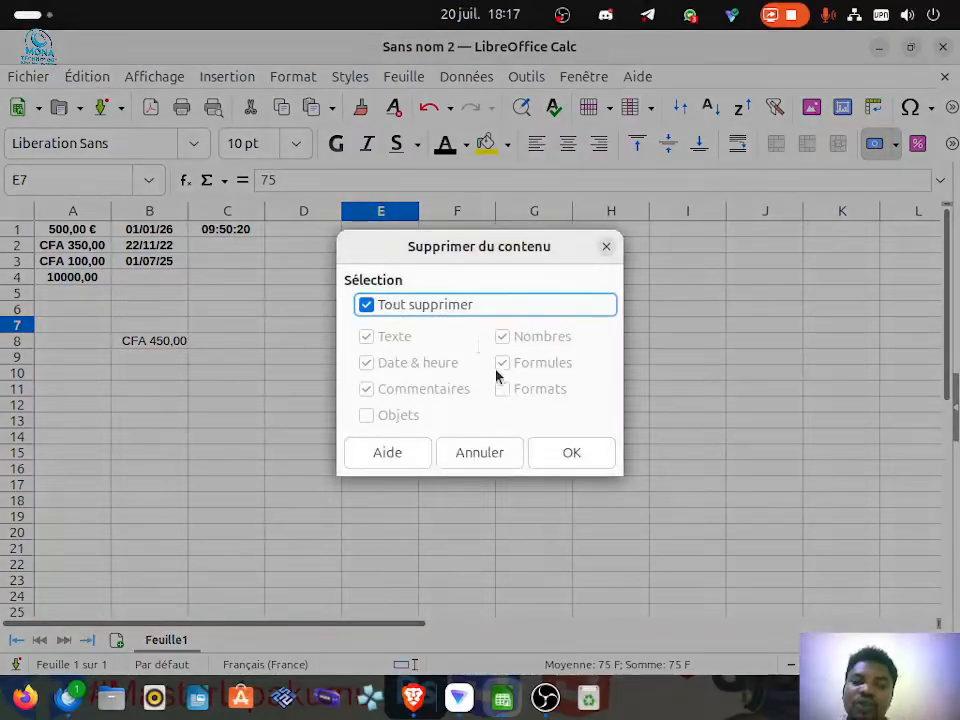
{"action": "left_click", "coordinate": [557, 452]}
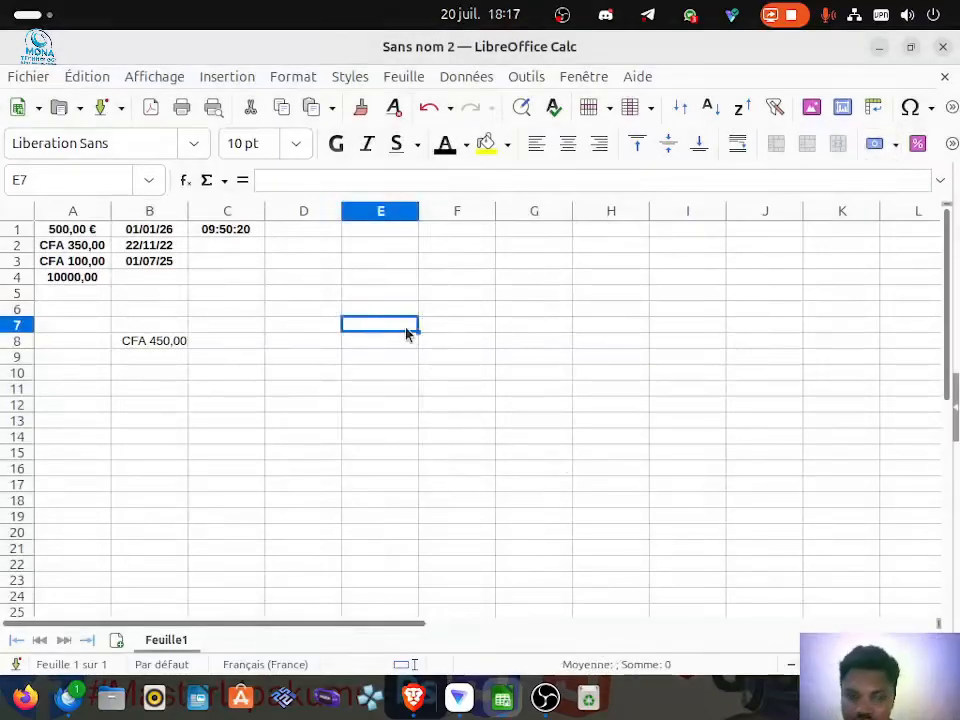
{"action": "type", "text": "15"}
{"action": "key", "text": "Return"}
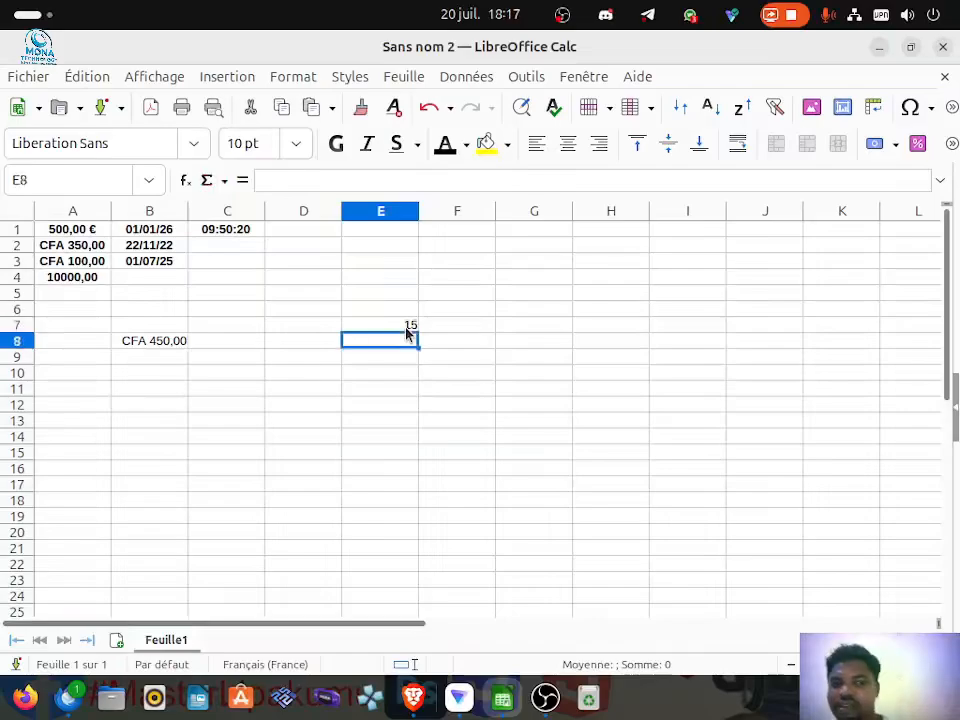